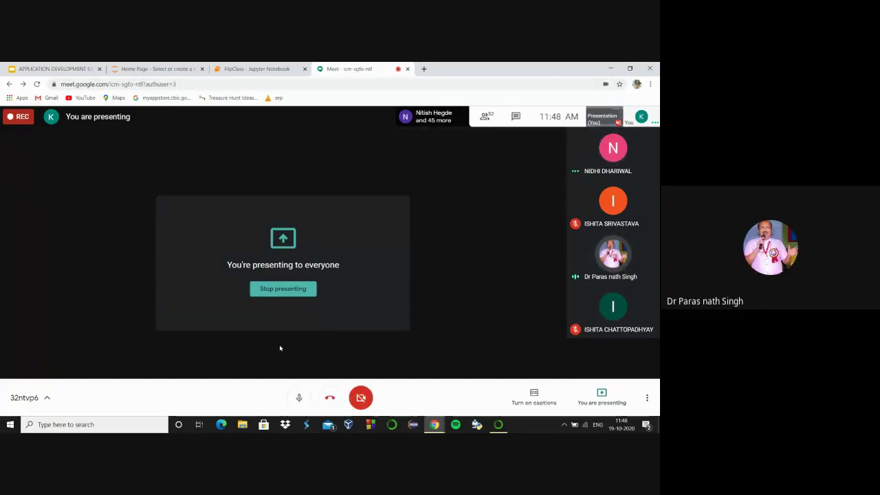
# Stop presenting the screen in the Meet call
pyautogui.click(596, 407)
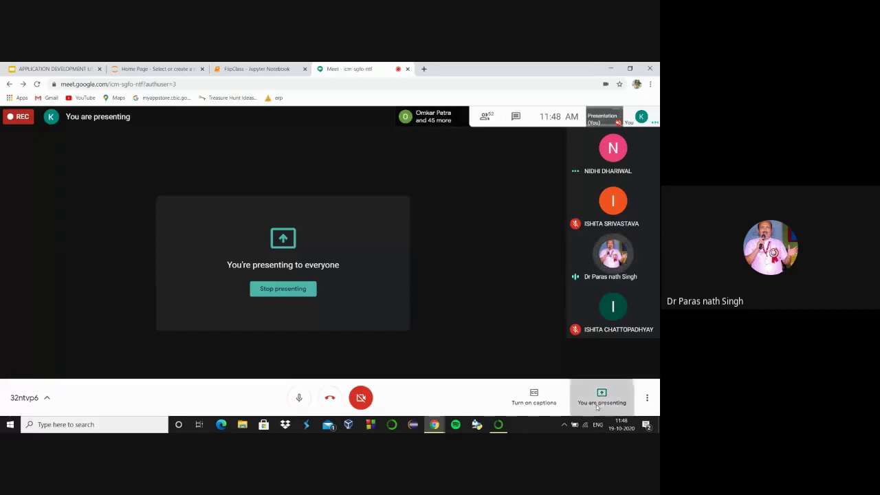
pyautogui.click(603, 358)
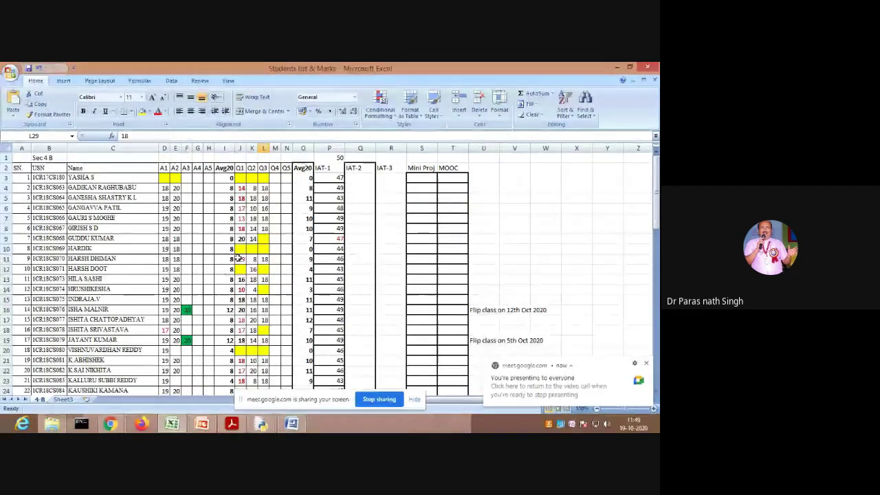
# Look over the student marks sheet and switch to the Gmail inbox in Chrome
pyautogui.scroll(-2, 238, 258)
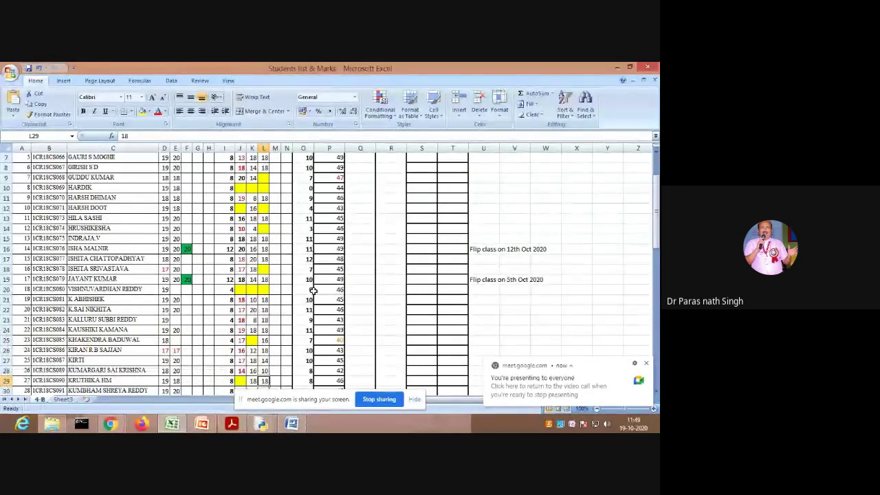
pyautogui.click(121, 424)
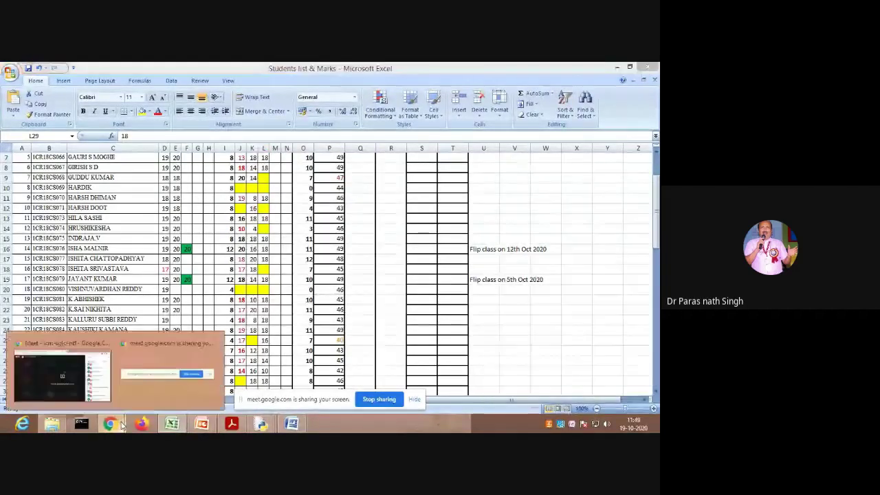
pyautogui.click(48, 374)
pyautogui.click(174, 69)
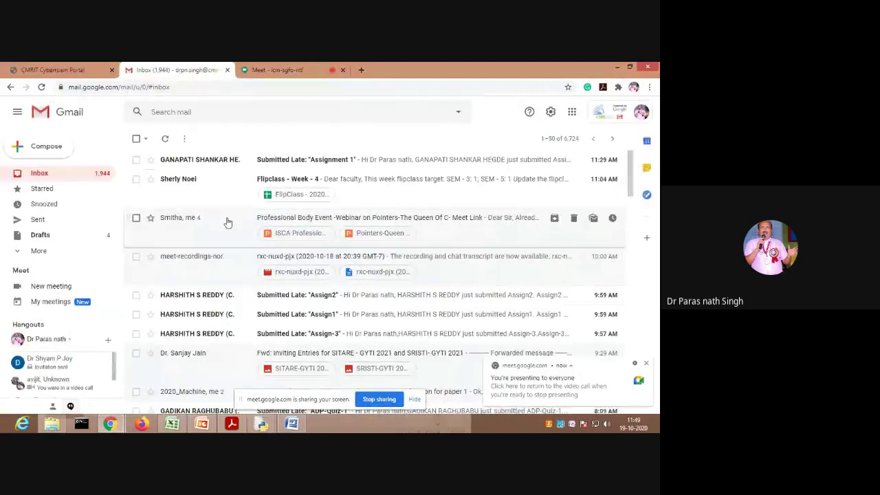
# Examine the late assignment and ADP quiz submission notifications in the Gmail inbox
pyautogui.scroll(-1, 229, 211)
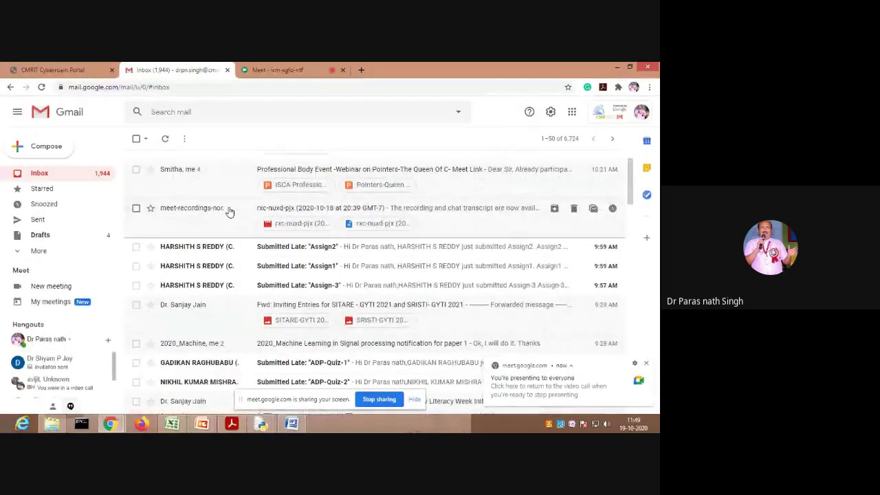
pyautogui.scroll(-3, 229, 212)
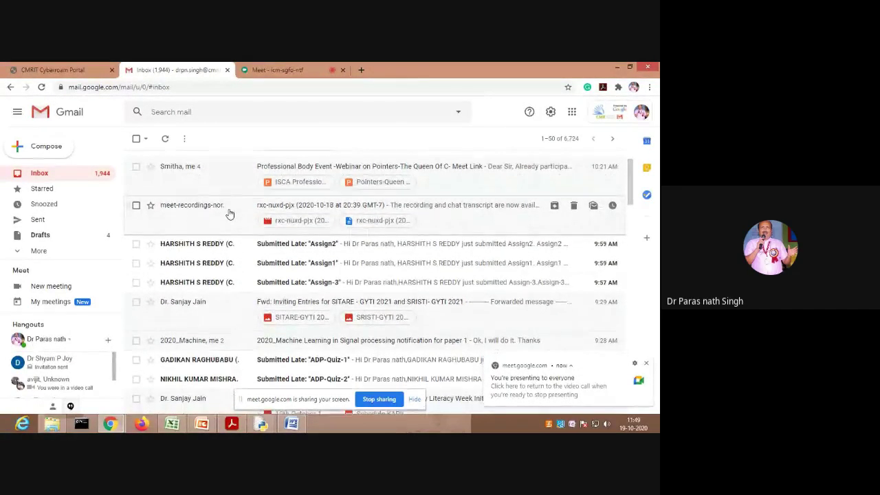
pyautogui.scroll(-2, 229, 213)
pyautogui.scroll(2, 227, 212)
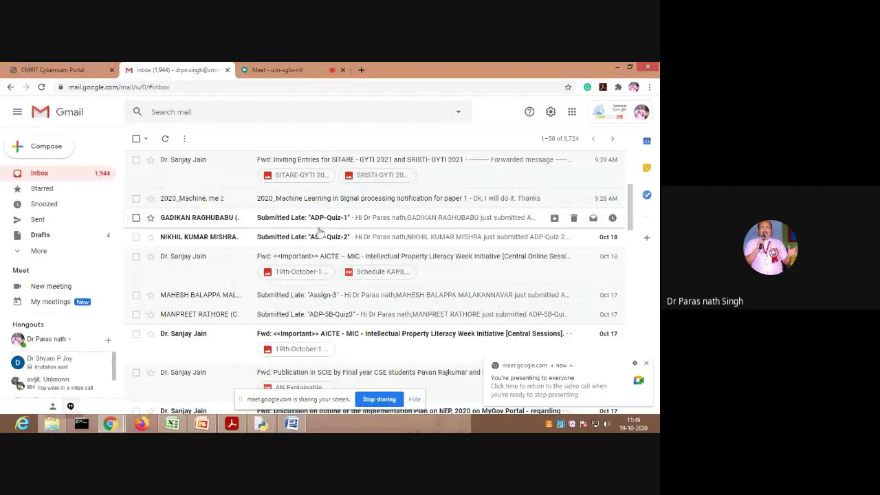
pyautogui.scroll(-2, 316, 307)
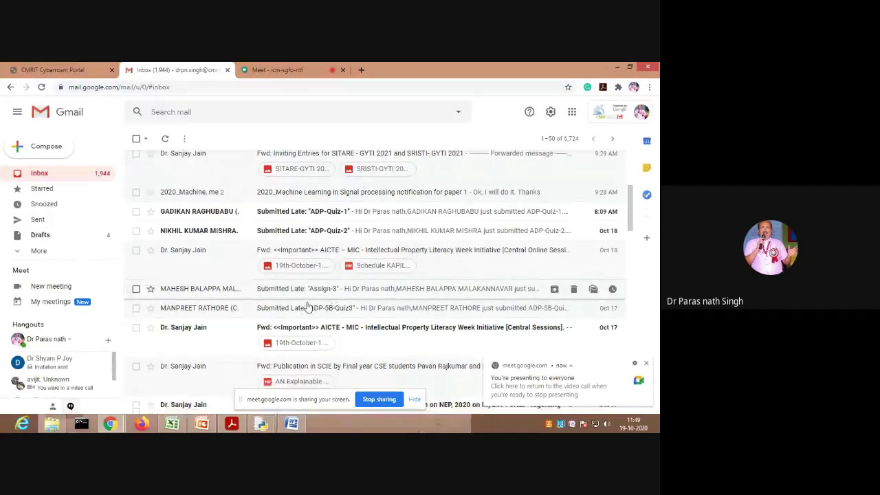
pyautogui.scroll(-3, 308, 307)
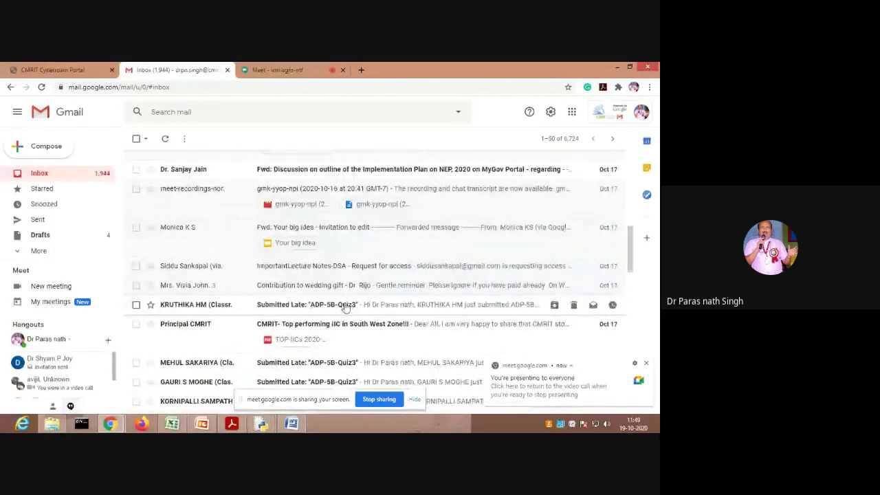
pyautogui.scroll(-2, 372, 314)
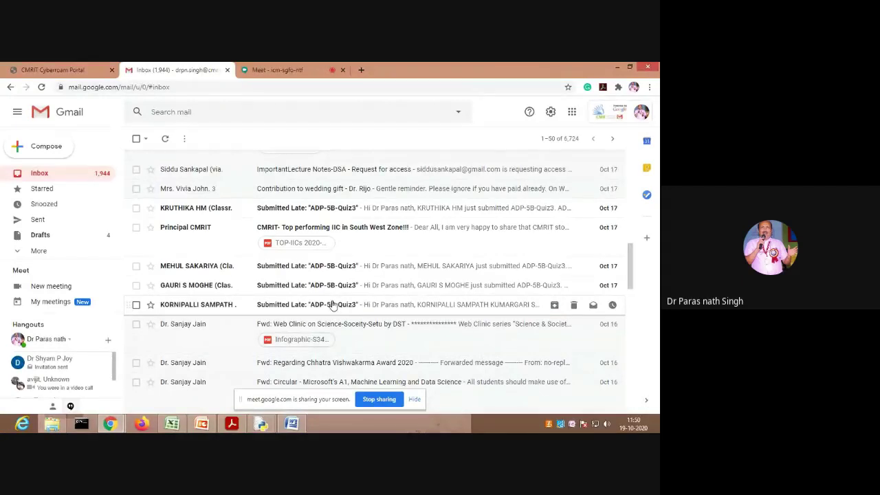
pyautogui.scroll(-3, 336, 306)
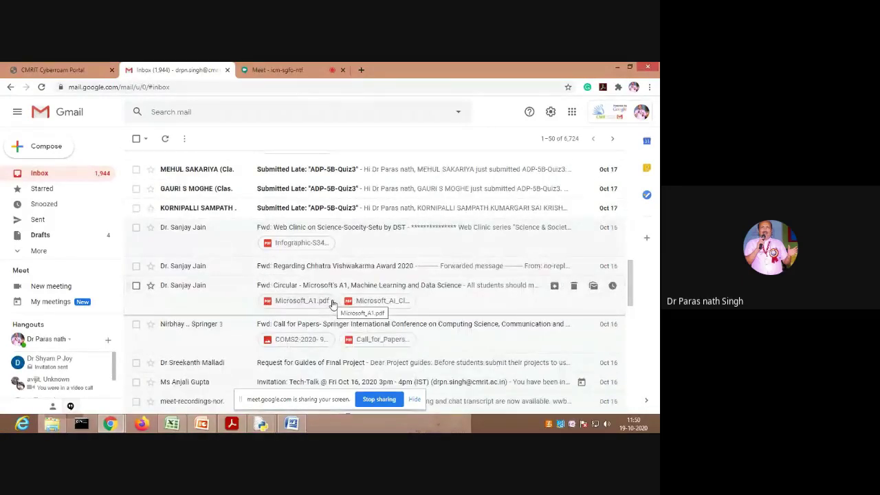
pyautogui.scroll(-1, 333, 304)
pyautogui.scroll(1, 323, 297)
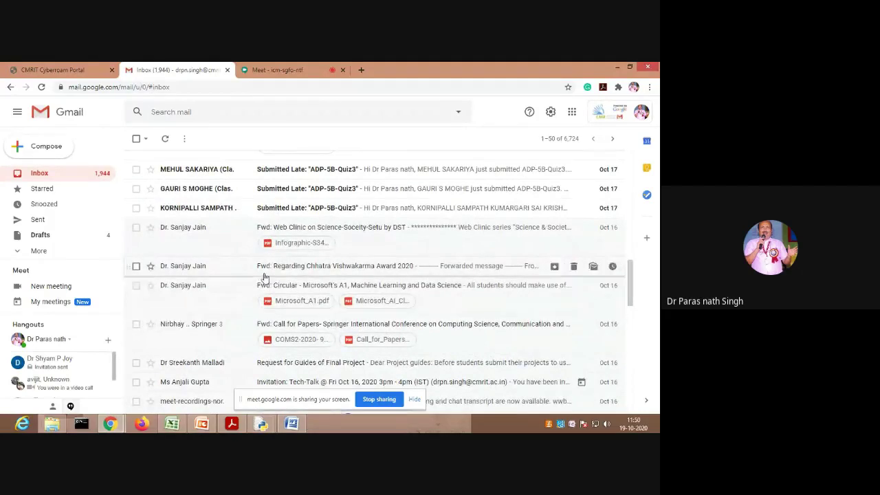
# Switch to the Students list & Marks workbook in Excel and review the assignment and quiz marks of Sec 4 B
pyautogui.moveTo(211, 429)
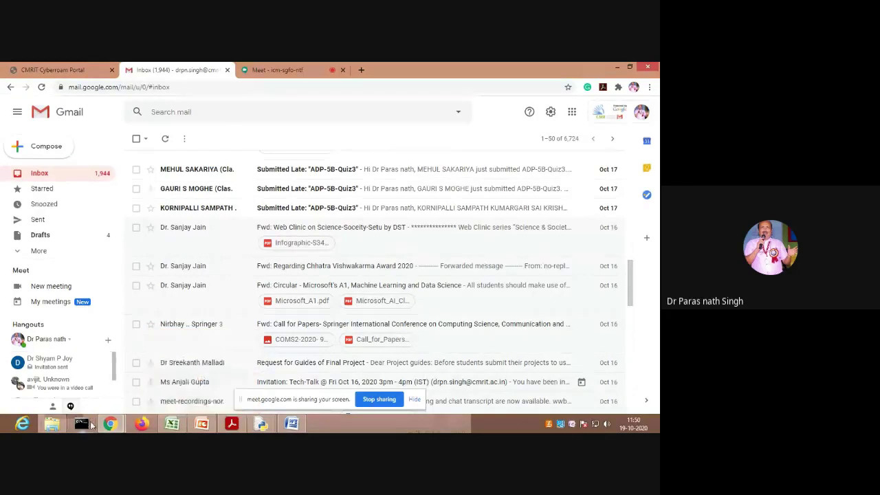
pyautogui.moveTo(119, 427)
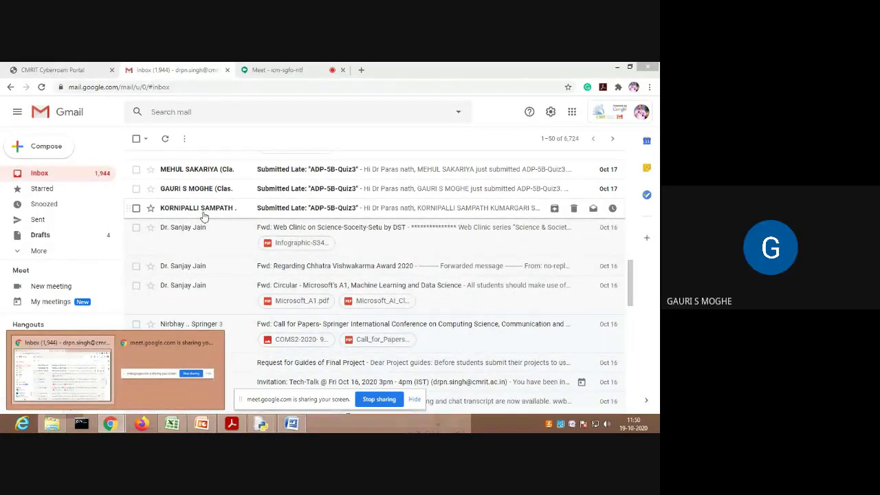
pyautogui.moveTo(221, 192)
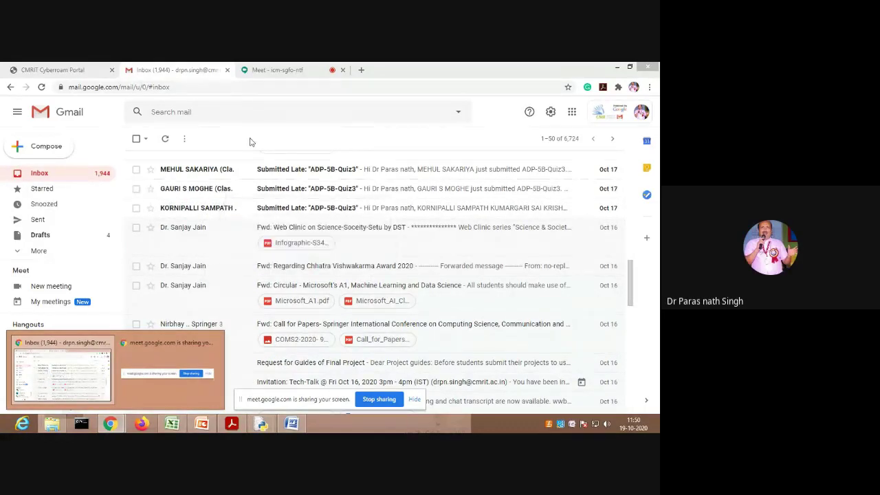
pyautogui.click(175, 422)
pyautogui.scroll(3, 204, 244)
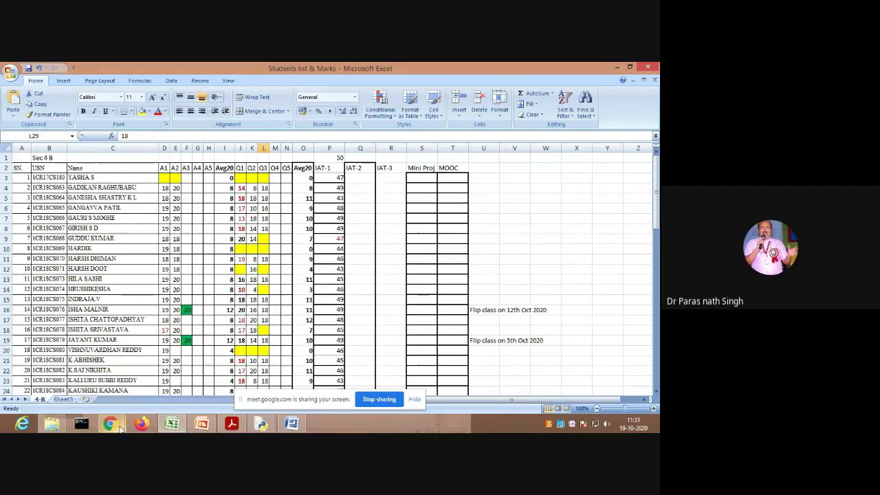
pyautogui.moveTo(120, 427)
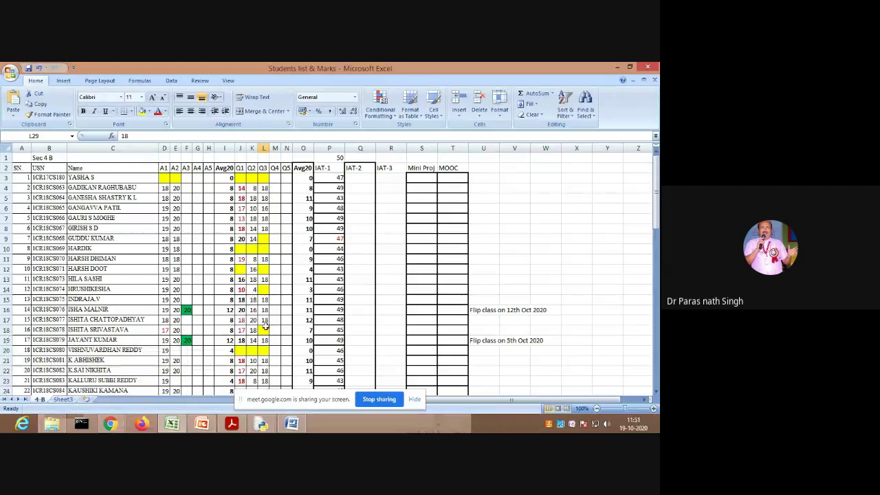
pyautogui.scroll(-8, 265, 325)
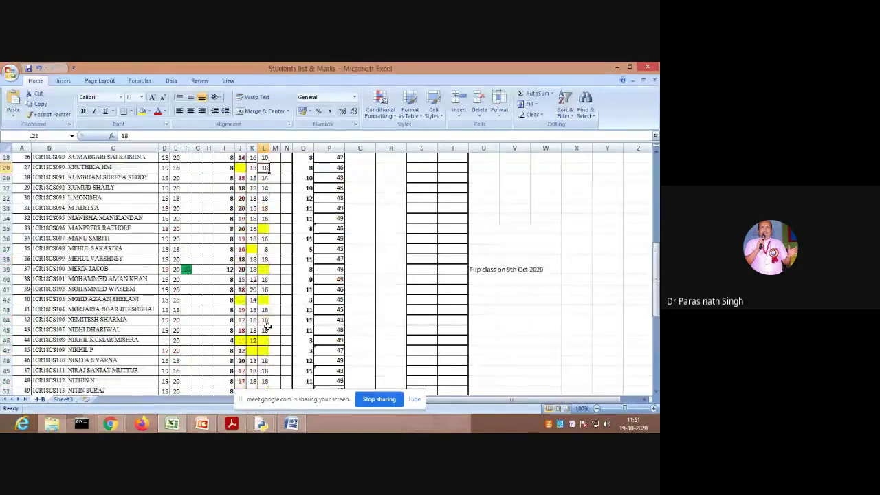
pyautogui.scroll(3, 267, 326)
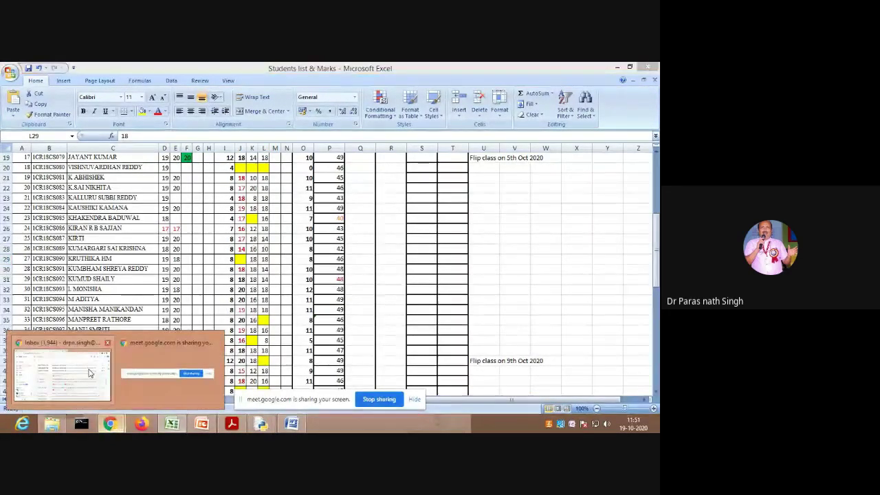
# Switch to Chrome, open the CSE-5B-ADP-Quiz-3 form from Google Drive and review its questions
pyautogui.click(89, 374)
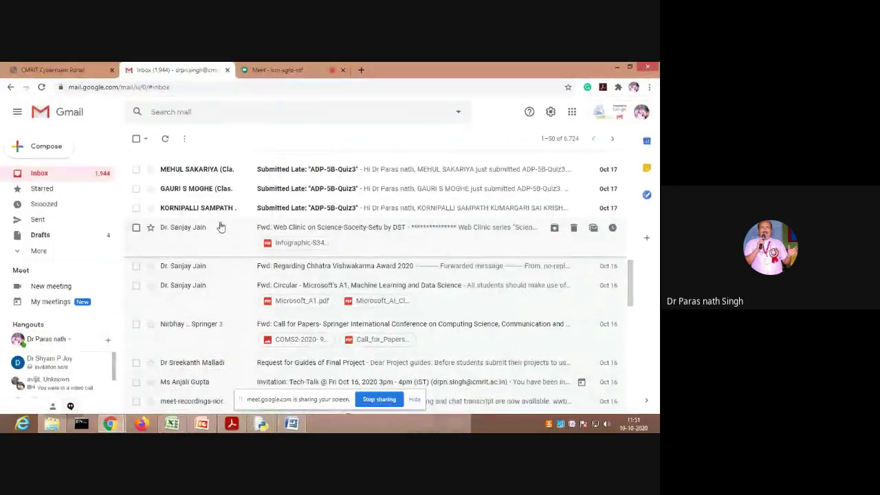
pyautogui.click(571, 114)
pyautogui.click(627, 154)
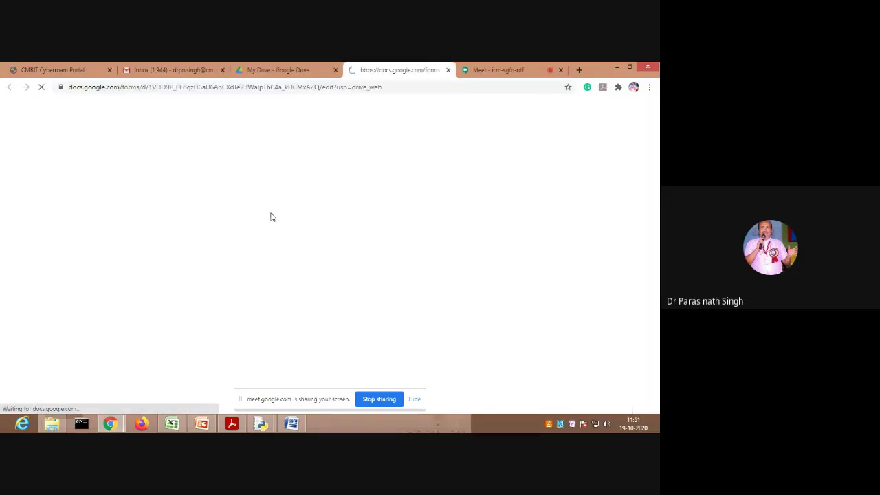
pyautogui.scroll(-15, 272, 219)
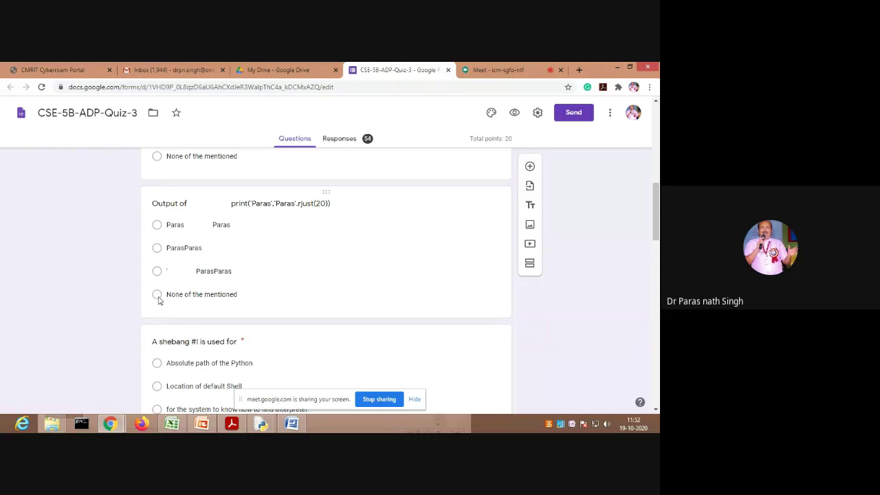
pyautogui.scroll(10, 330, 307)
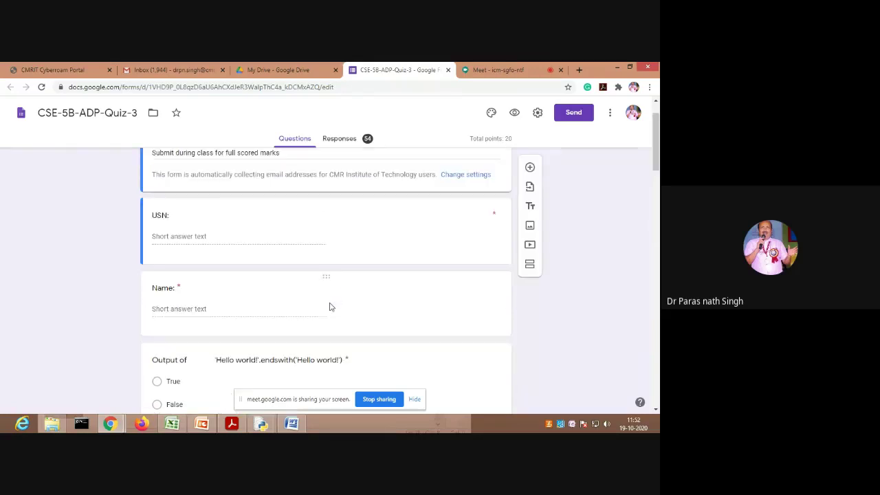
# Examine the quiz's response summary and the first individual response, including its answer to the rjust(20) output question
pyautogui.click(334, 141)
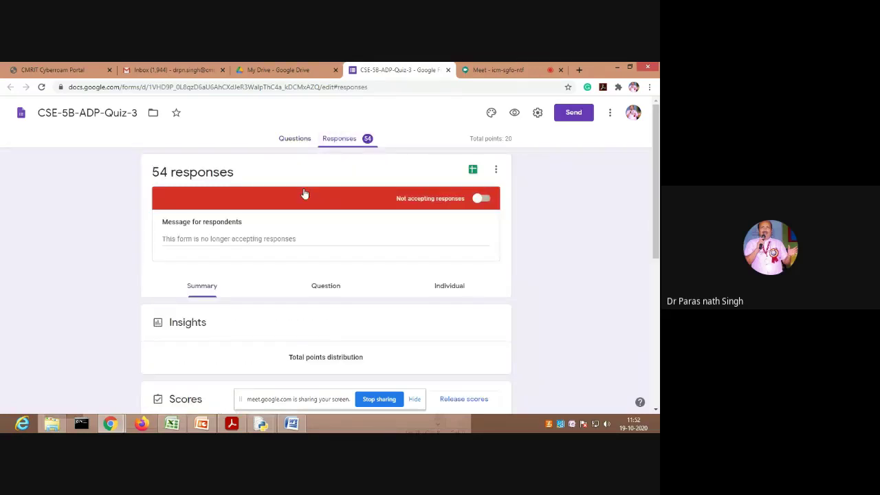
pyautogui.scroll(-7, 307, 265)
pyautogui.scroll(7, 307, 265)
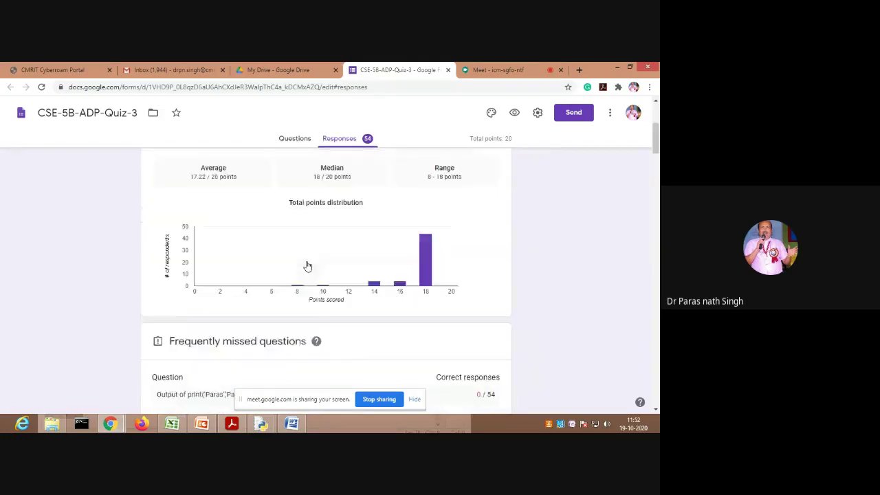
pyautogui.click(446, 238)
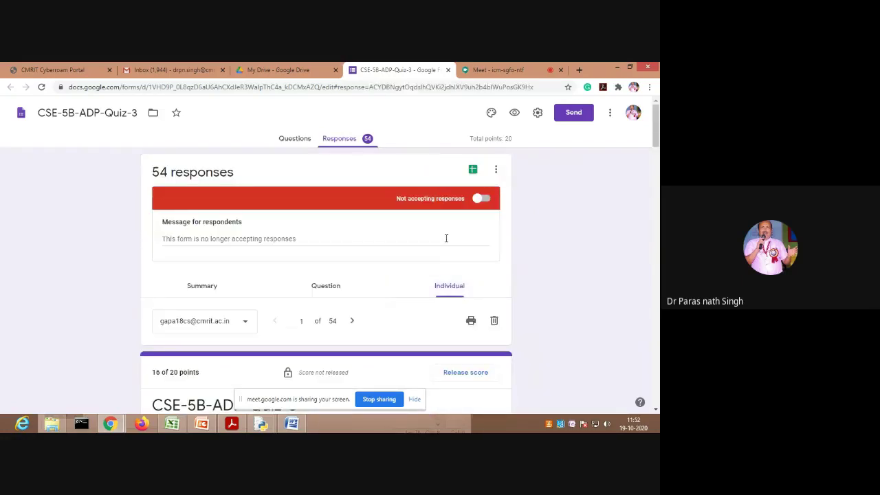
pyautogui.scroll(-15, 290, 258)
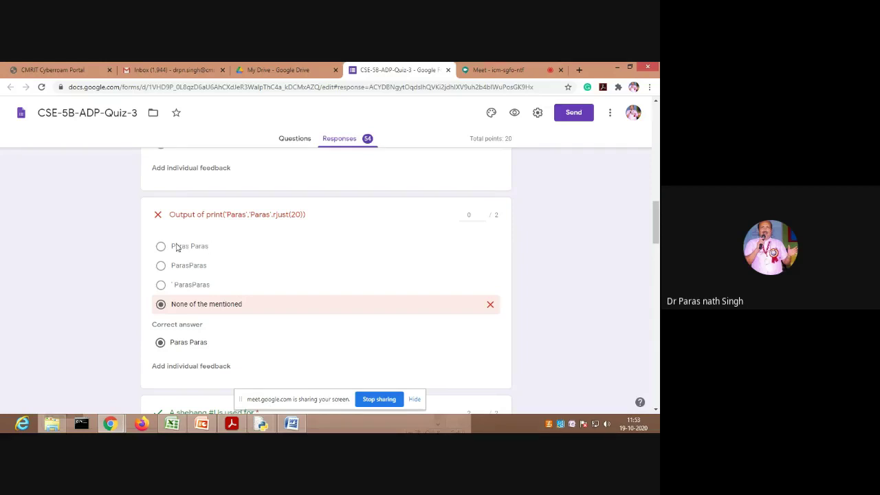
pyautogui.scroll(2, 203, 251)
# Return to the form's questions and show the answer options of the rjust(20) output question
pyautogui.click(297, 139)
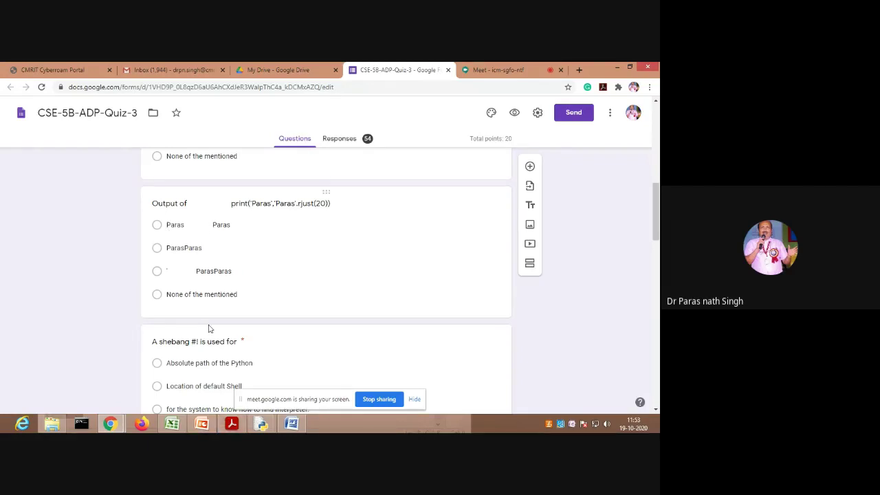
pyautogui.moveTo(110, 423)
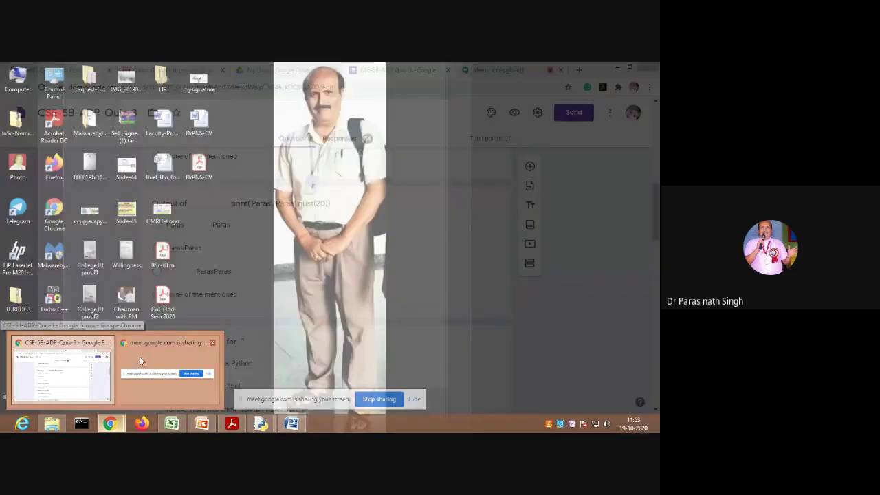
pyautogui.click(139, 358)
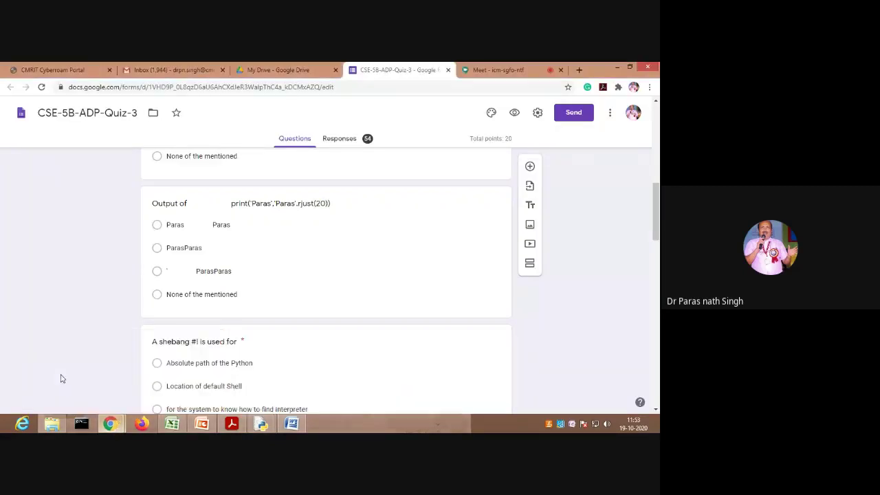
# Check the Meet call's participants and go back to My Drive in Google Drive
pyautogui.click(502, 69)
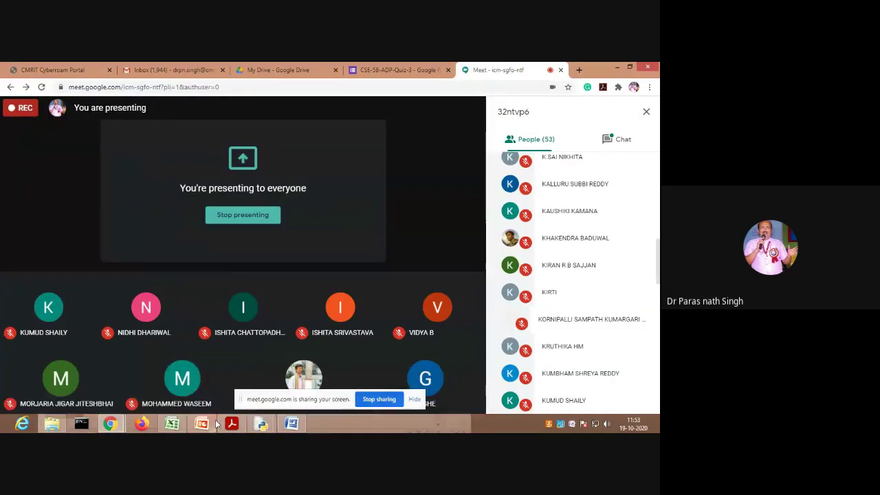
pyautogui.moveTo(206, 427)
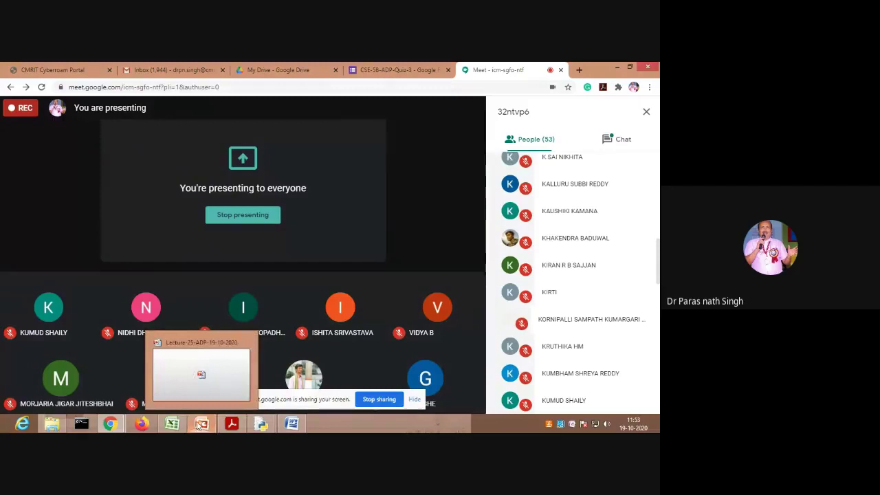
pyautogui.moveTo(117, 427)
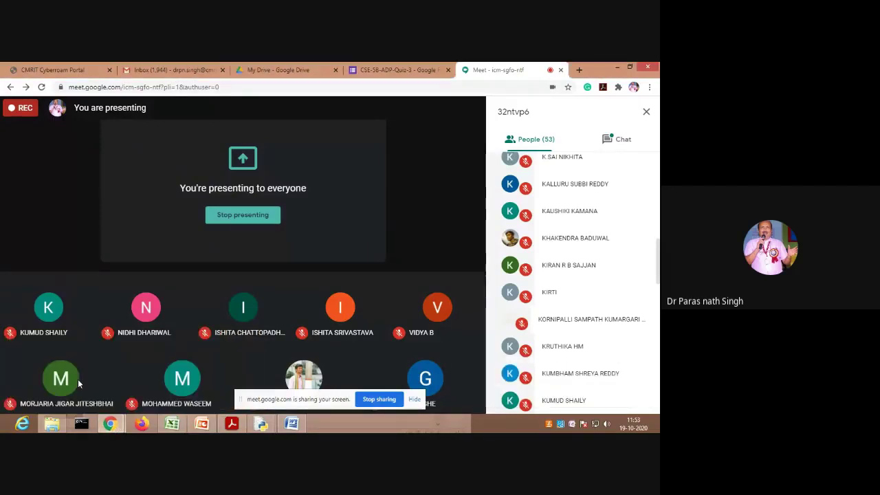
pyautogui.click(289, 71)
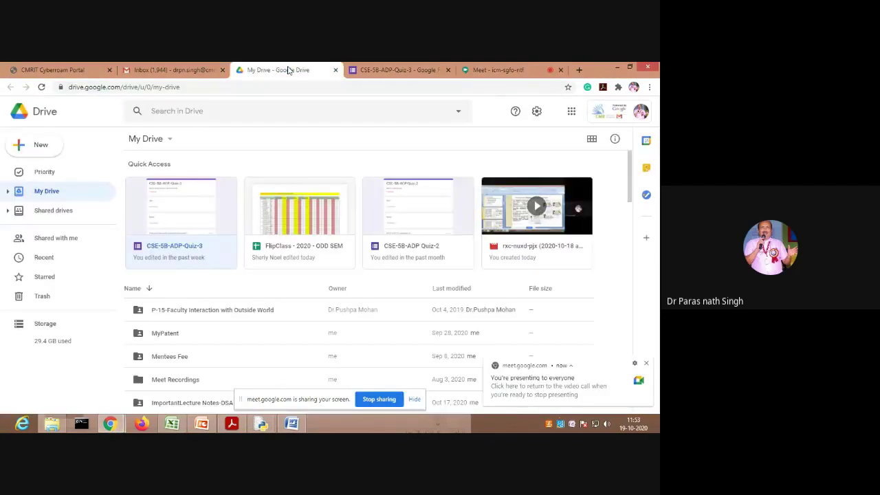
# Return to the CSE-5B-ADP-Quiz-3 form and review its questions around the rjust(20) output question
pyautogui.click(397, 70)
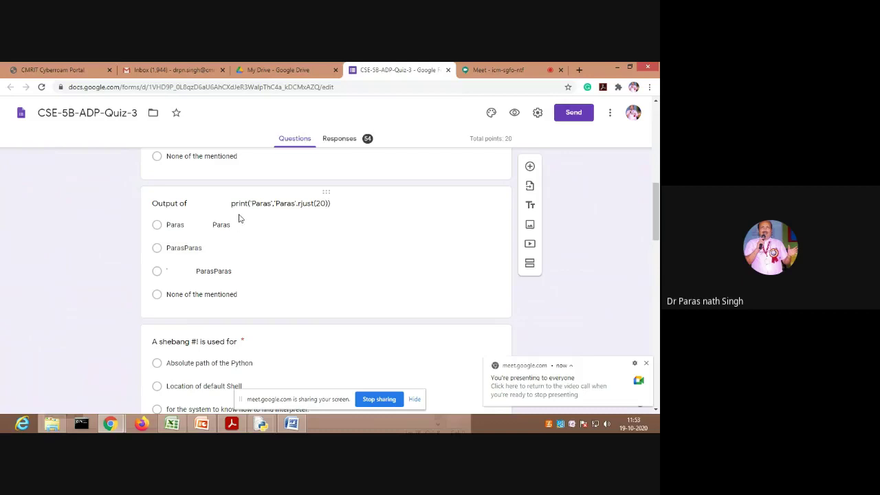
pyautogui.scroll(2, 239, 216)
pyautogui.scroll(-3, 240, 214)
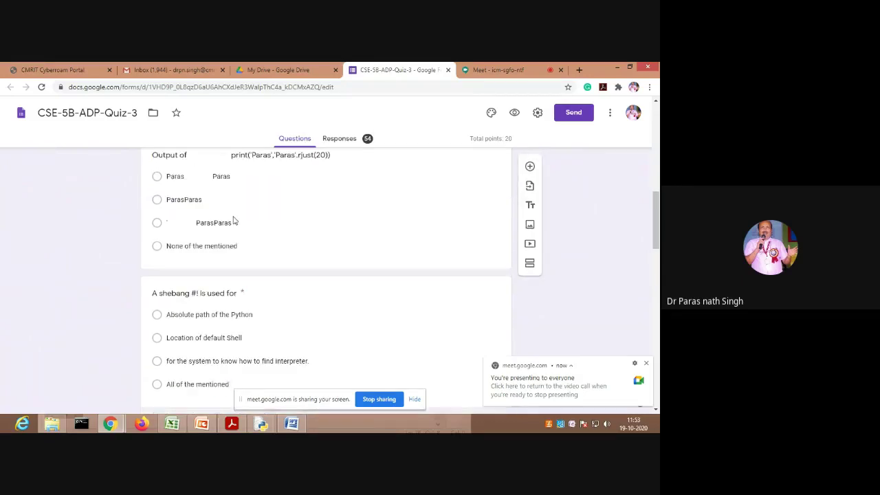
pyautogui.scroll(5, 233, 220)
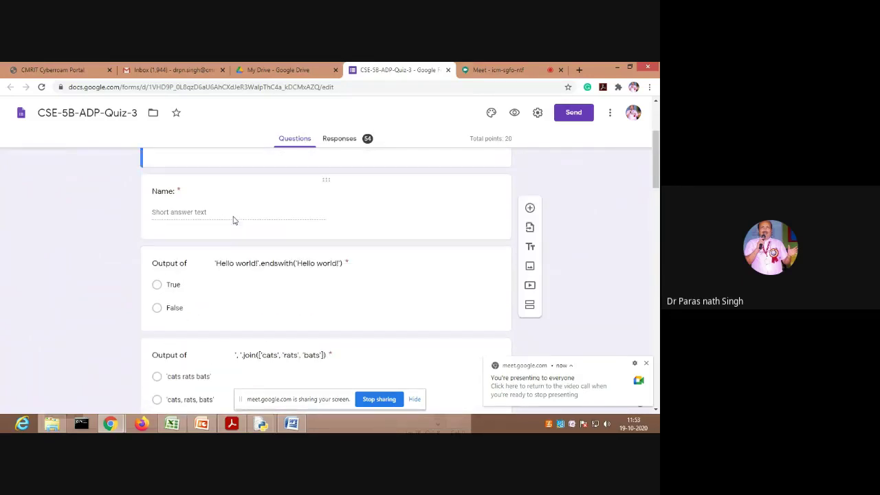
pyautogui.scroll(-3, 240, 356)
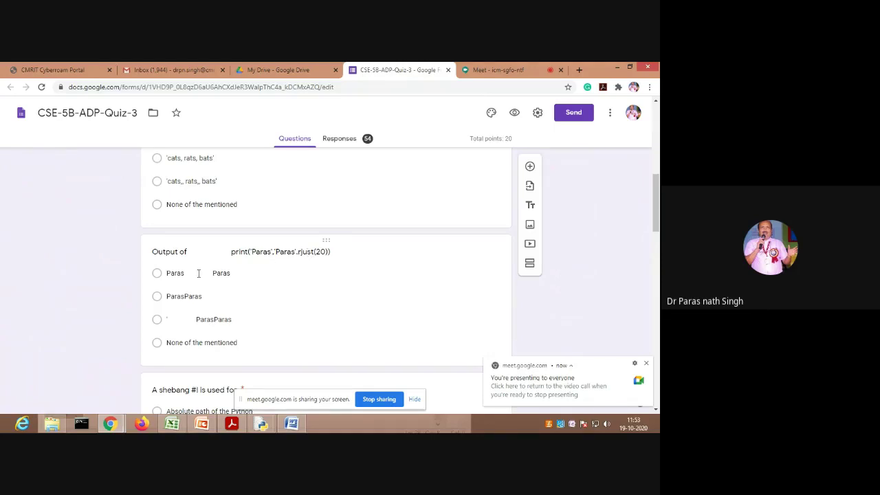
# Open the quiz's first individual response and examine its graded answer to the rjust(20) output question
pyautogui.scroll(15, 198, 273)
pyautogui.click(340, 138)
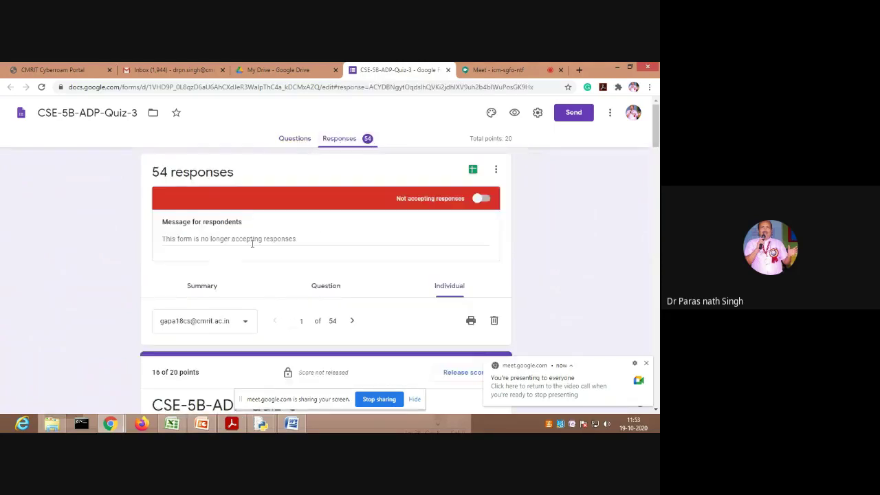
pyautogui.scroll(-10, 252, 246)
pyautogui.scroll(-3, 252, 246)
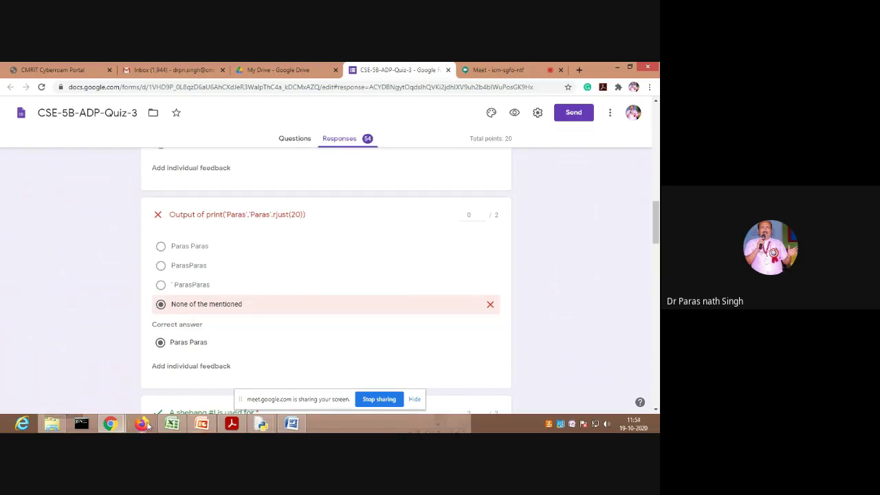
# Check the first rows of the Excel marks sheet and find the late ADP-5B-Quiz3 submission notices in the Gmail inbox
pyautogui.click(172, 425)
pyautogui.scroll(6, 248, 265)
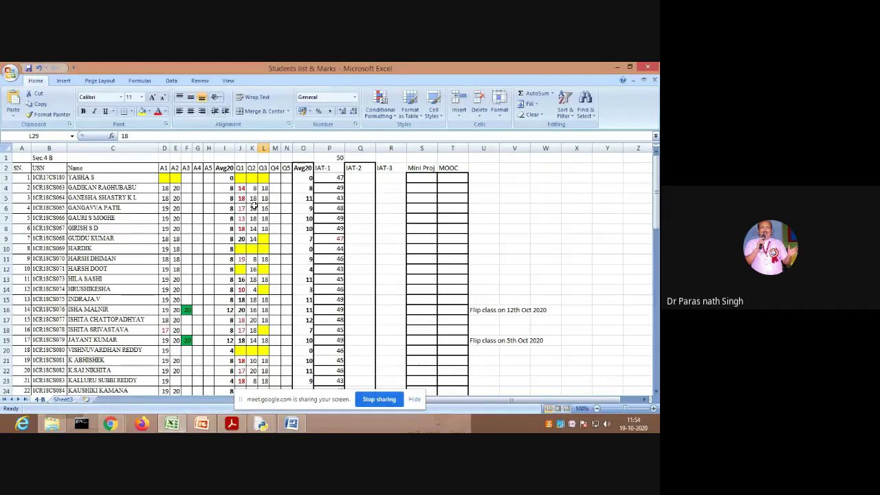
pyautogui.moveTo(110, 424)
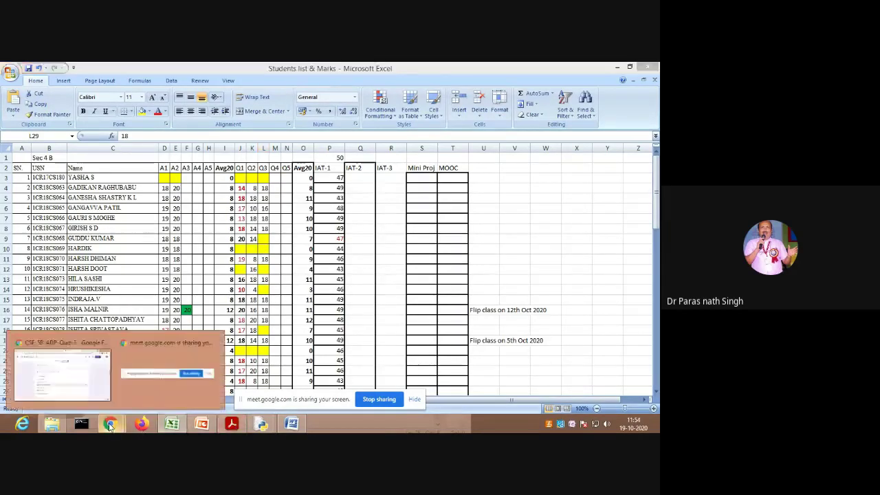
pyautogui.click(63, 368)
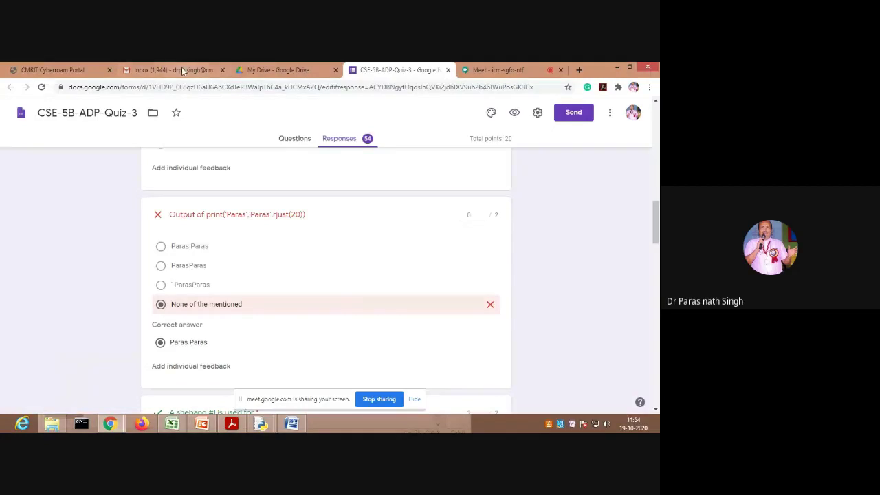
pyautogui.click(183, 71)
pyautogui.scroll(3, 237, 210)
pyautogui.scroll(-1, 238, 209)
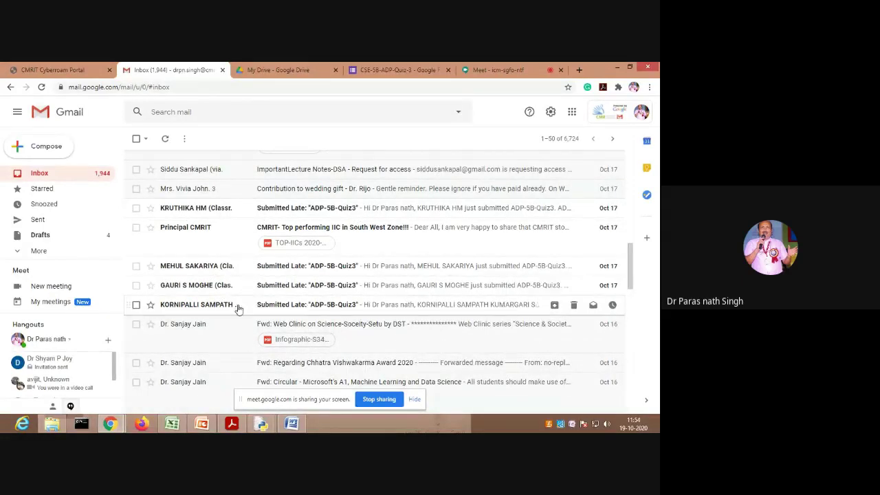
# Switch to the Students list & Marks workbook in Excel and examine the students' quiz marks on sheet 4-B
pyautogui.hotkey('alt', 'Tab')
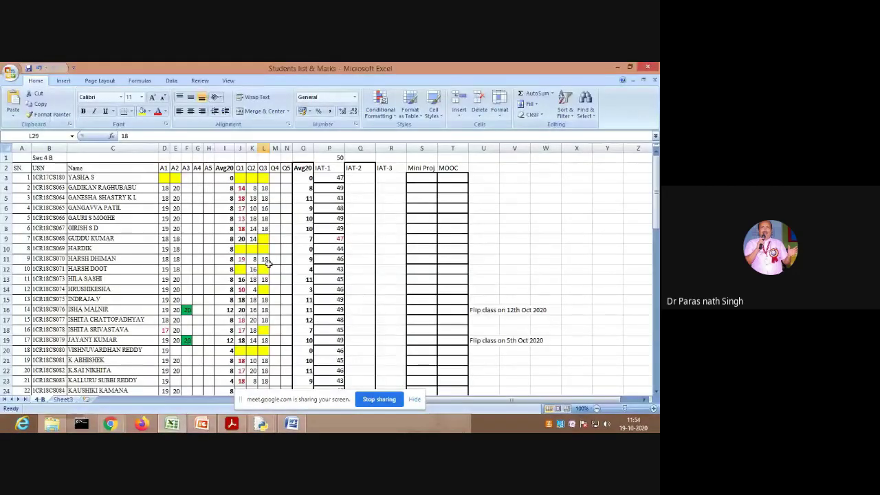
pyautogui.scroll(-2, 268, 263)
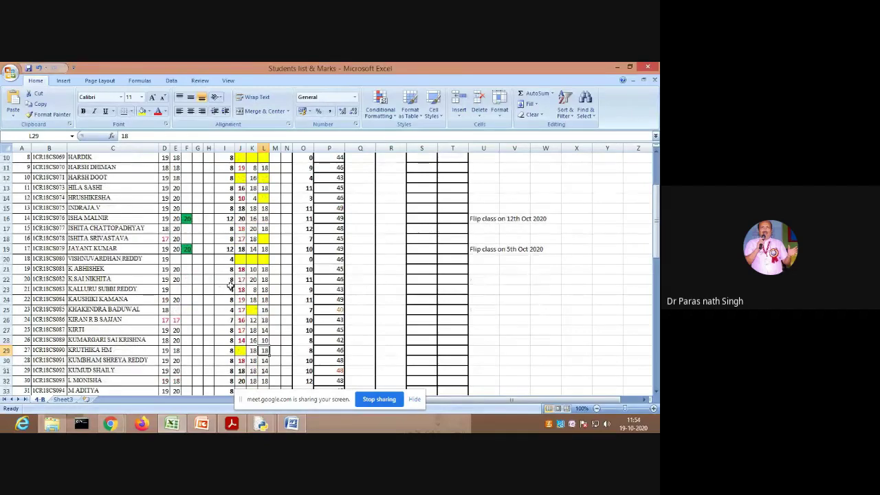
pyautogui.scroll(-2, 230, 285)
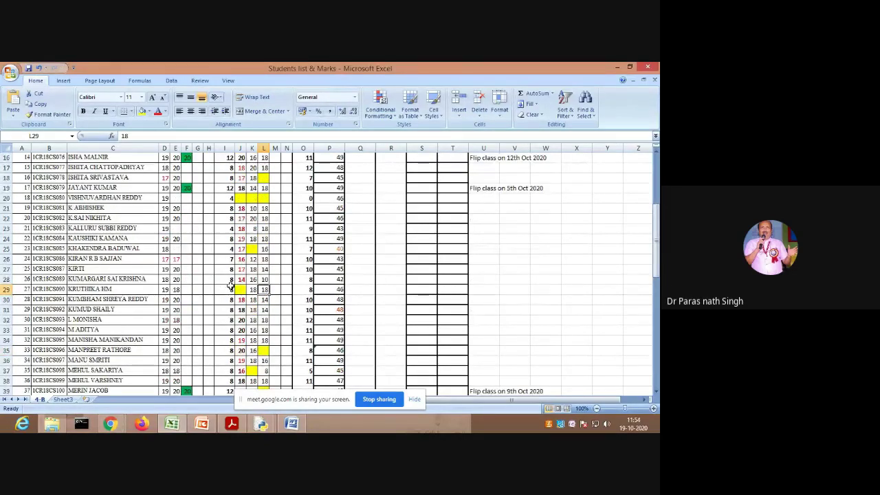
pyautogui.scroll(-2, 232, 288)
pyautogui.scroll(-2, 237, 284)
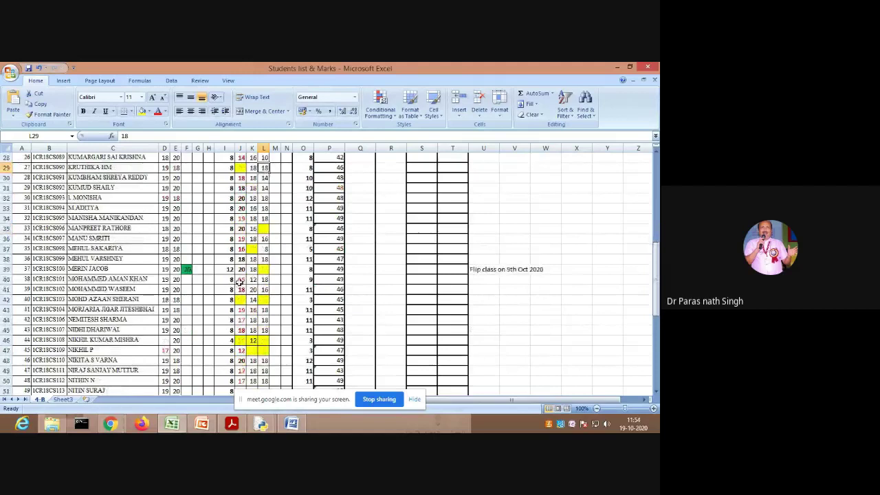
pyautogui.scroll(5, 238, 282)
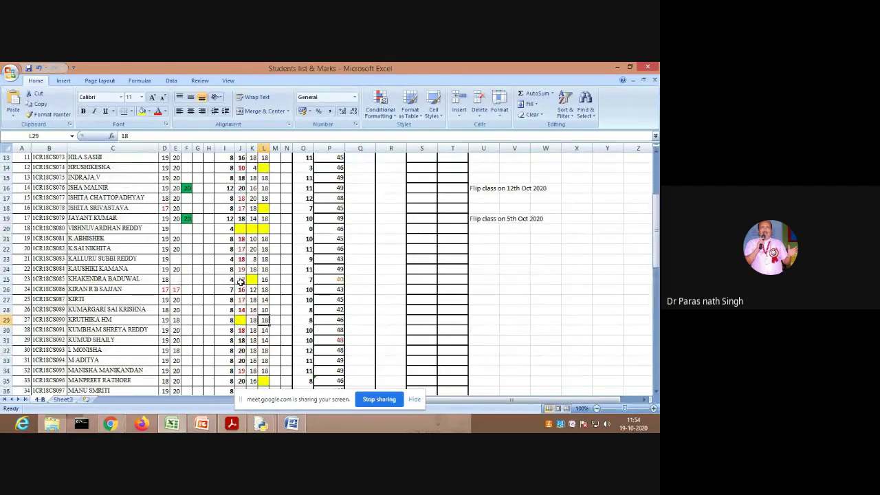
pyautogui.scroll(1, 241, 282)
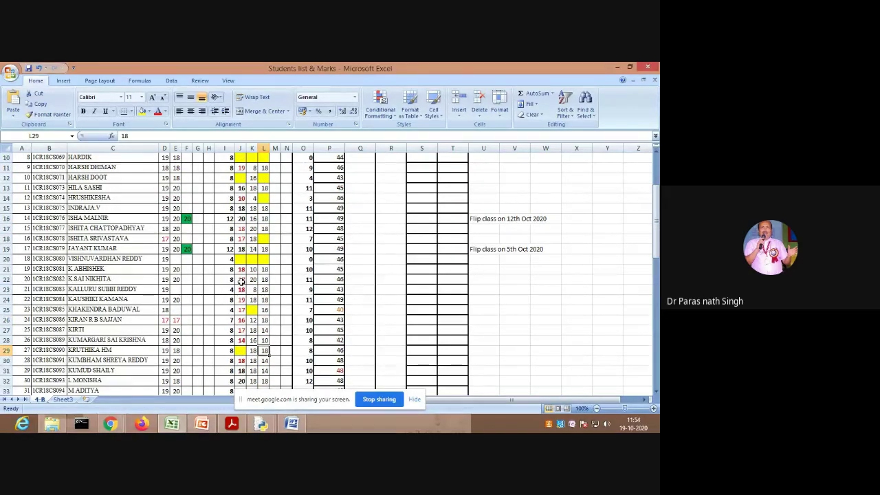
pyautogui.scroll(3, 240, 282)
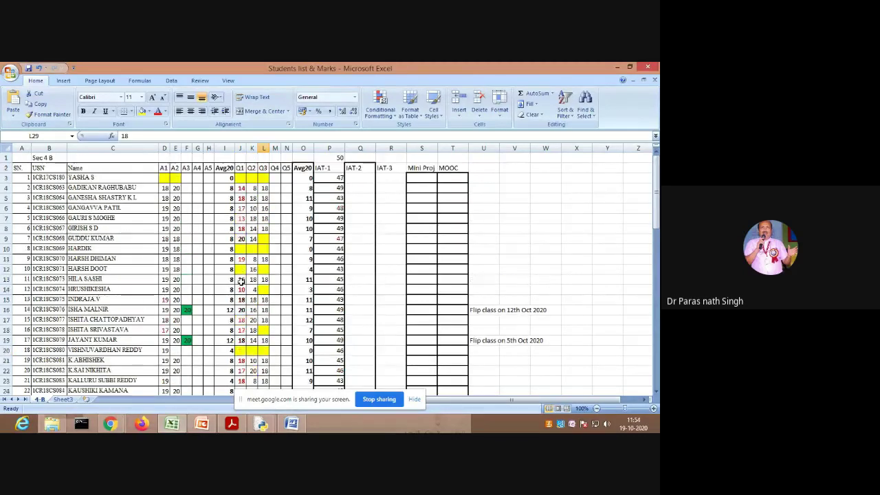
# Locate the late-submitting student's row 28 in the marks list and select the Q3 mark in cell L28
pyautogui.scroll(-2, 240, 282)
pyautogui.scroll(-2, 241, 282)
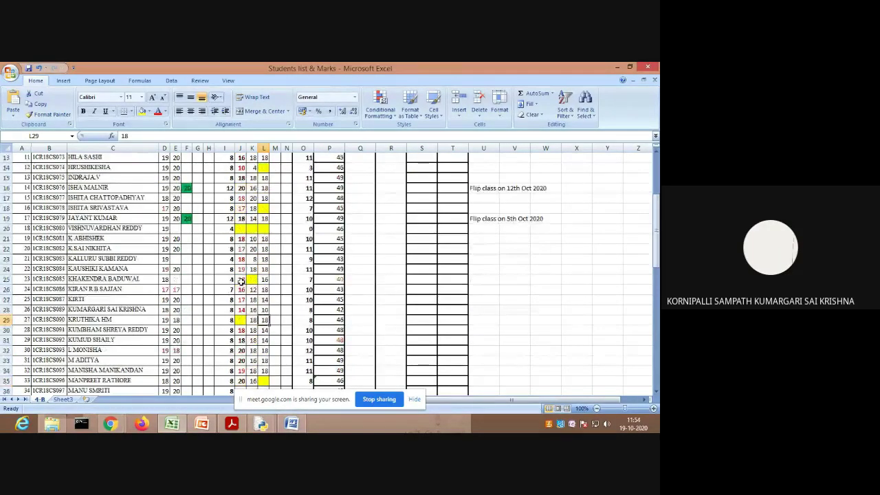
pyautogui.scroll(4, 241, 282)
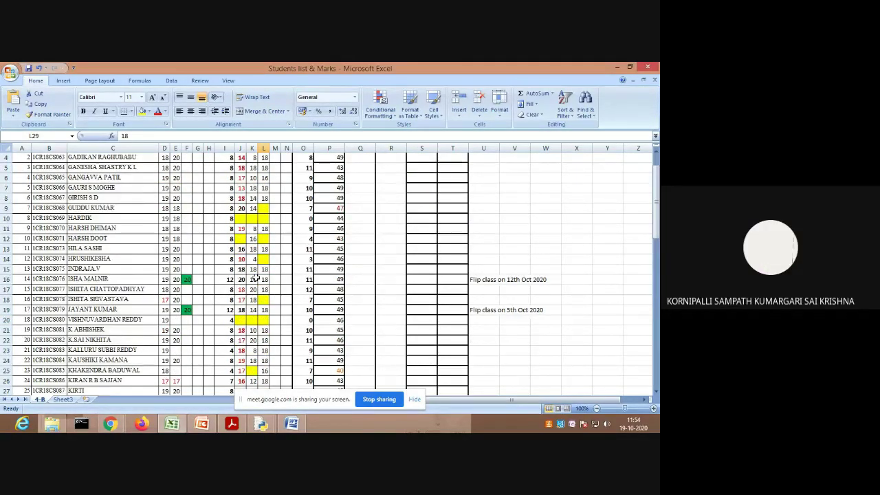
pyautogui.scroll(-5, 256, 277)
pyautogui.scroll(-1, 255, 278)
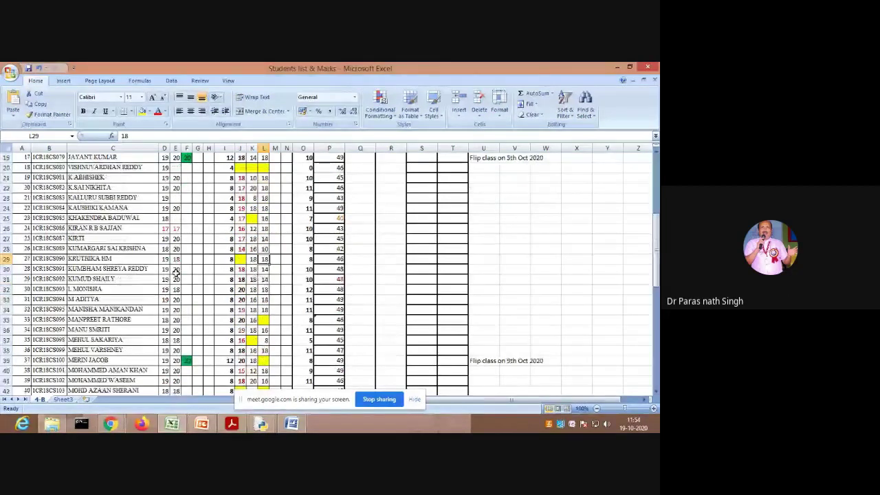
pyautogui.click(263, 249)
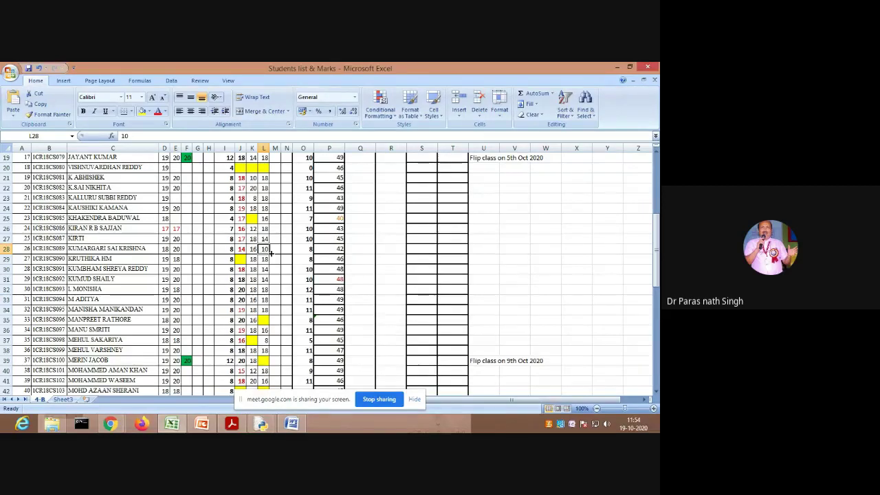
# Switch to the CSE-5B-ADP-Quiz-3 form in Chrome, view its general settings and close them without saving
pyautogui.scroll(3, 272, 253)
pyautogui.hotkey('alt', 'Tab')
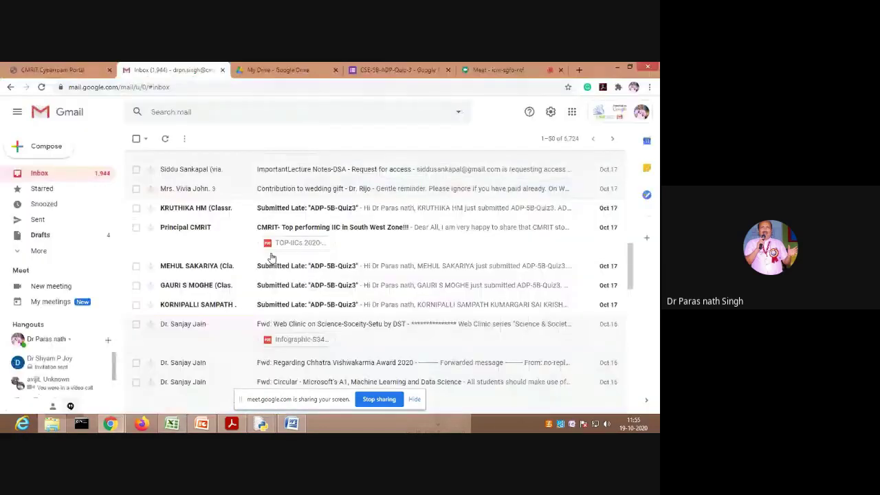
pyautogui.click(395, 69)
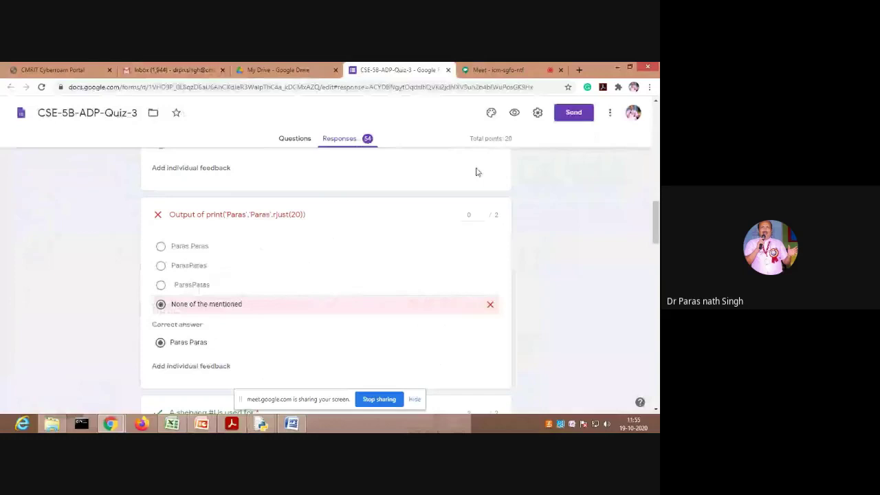
pyautogui.click(538, 113)
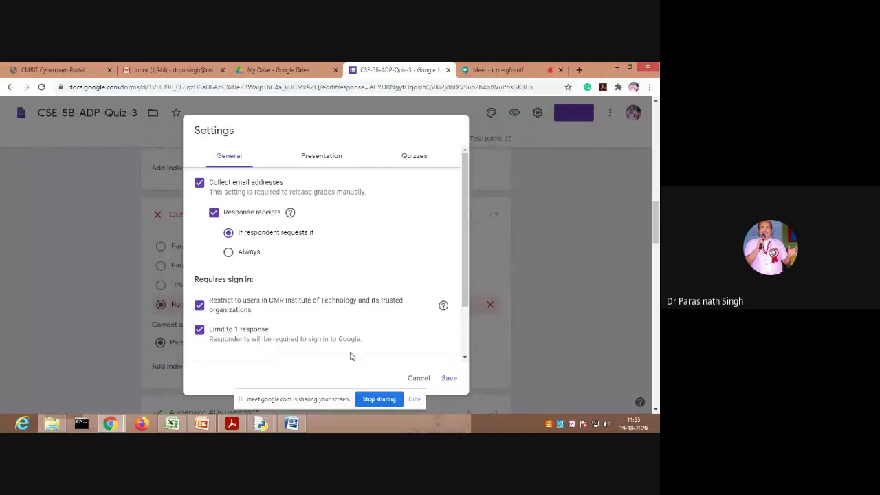
pyautogui.press('Escape')
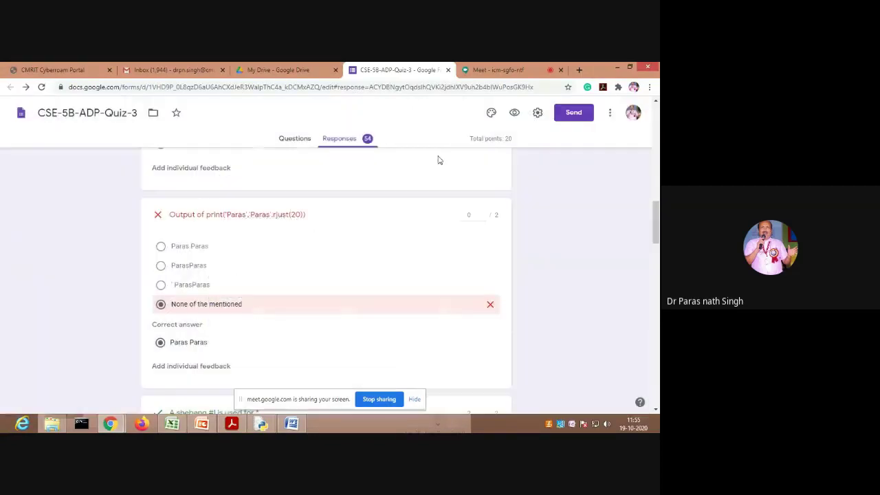
# Check the late ADP-5B-Quiz3 submission notices in Gmail and look through the students' marks in the Excel sheet
pyautogui.click(169, 69)
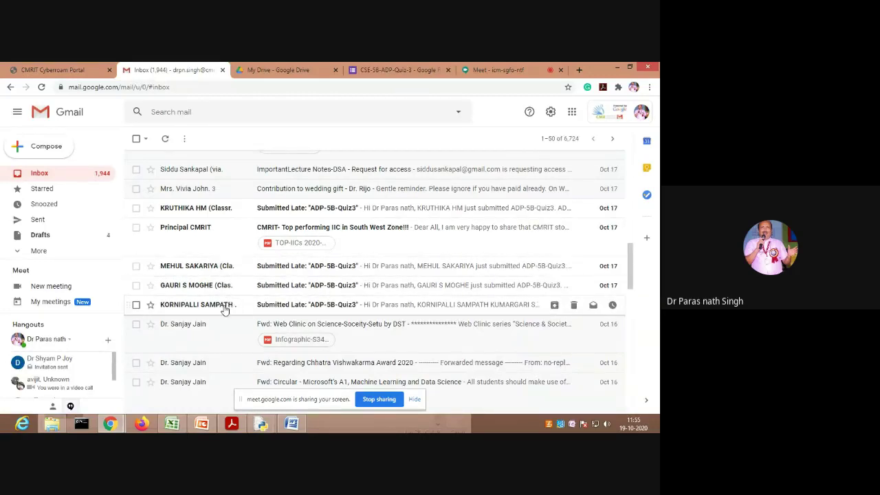
pyautogui.scroll(-2, 256, 299)
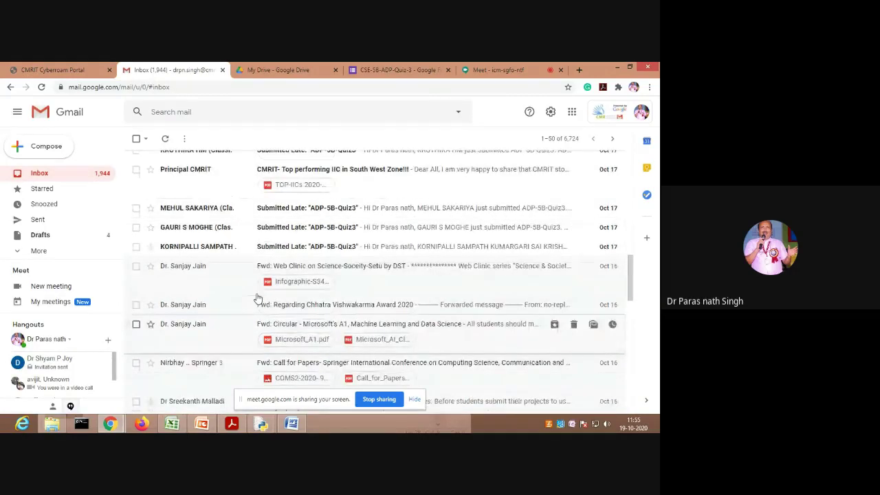
pyautogui.hotkey('alt', 'Tab')
pyautogui.scroll(-4, 255, 292)
pyautogui.scroll(-5, 255, 292)
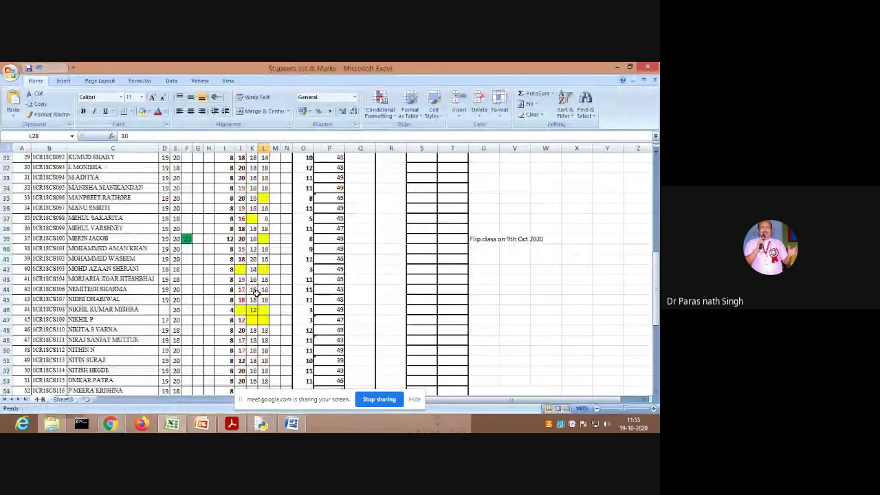
pyautogui.scroll(9, 255, 292)
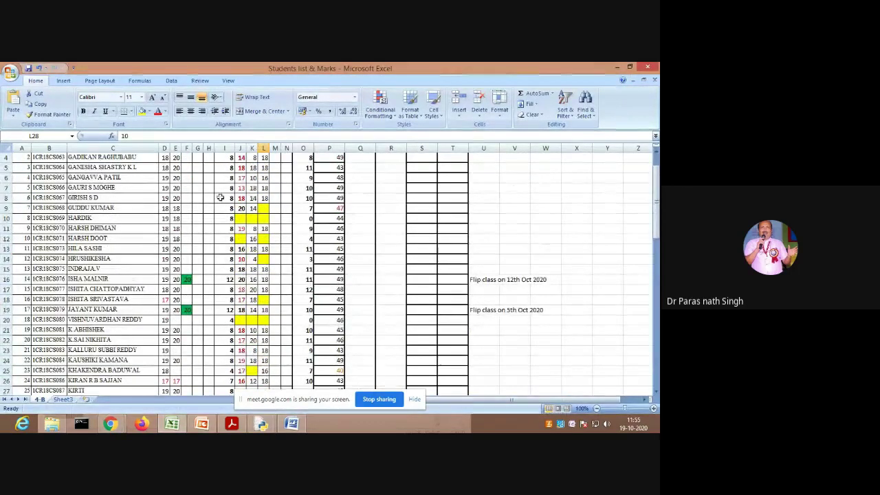
# Compare the inbox's late ADP-5B-Quiz3 submitters with the Q3 marks around row 28 of the Excel sheet
pyautogui.hotkey('alt', 'Tab')
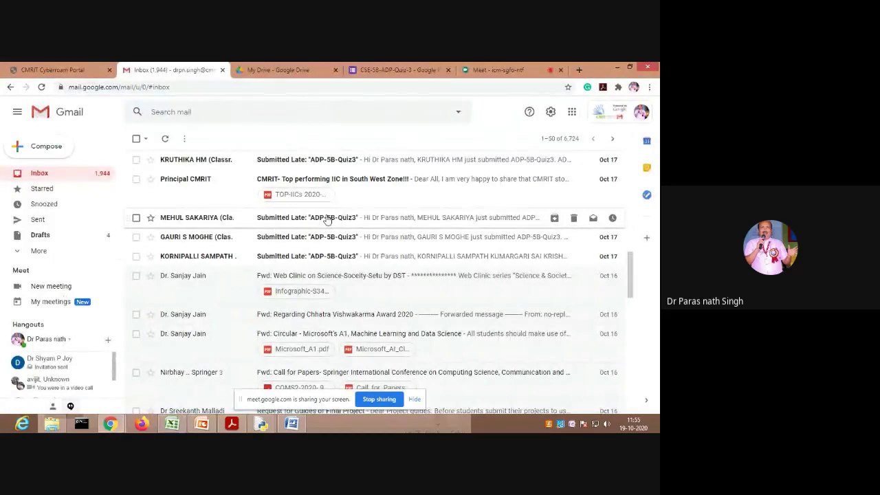
pyautogui.hotkey('alt', 'Tab')
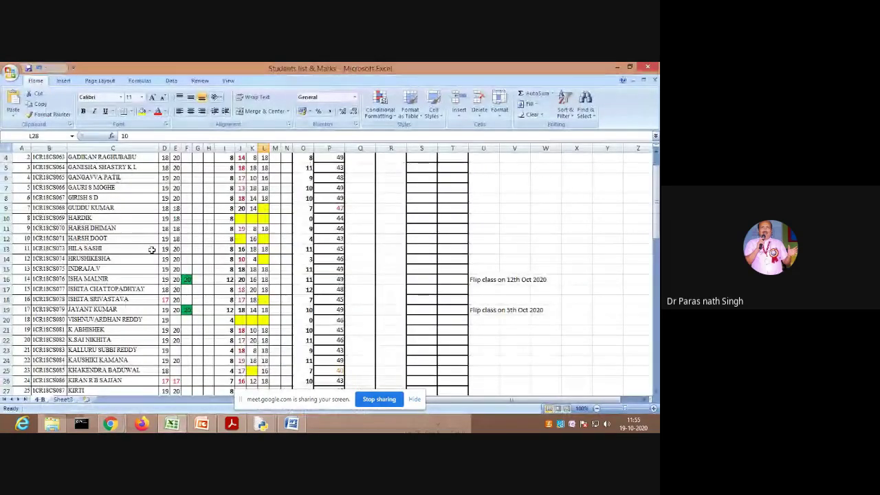
pyautogui.scroll(-5, 152, 250)
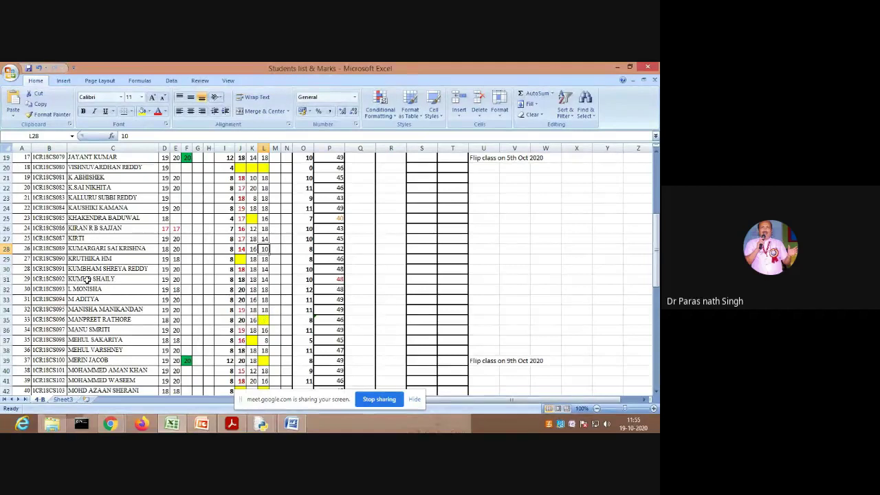
pyautogui.scroll(1, 87, 279)
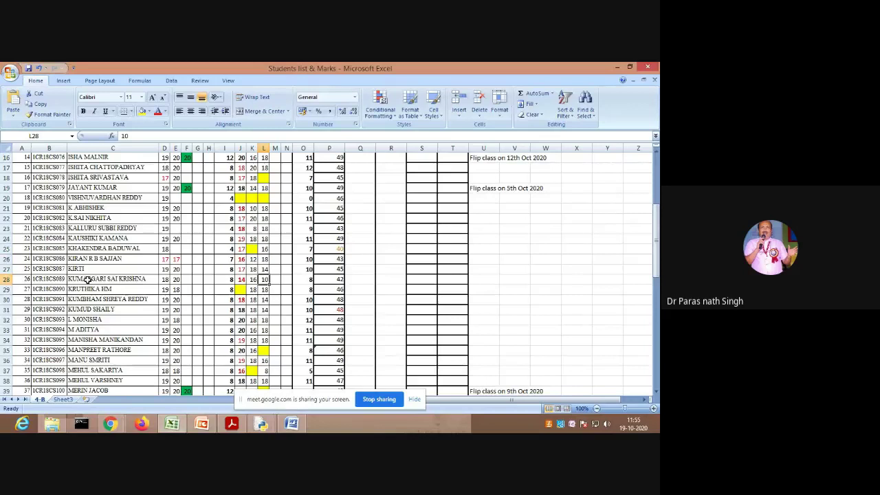
pyautogui.scroll(-1, 87, 279)
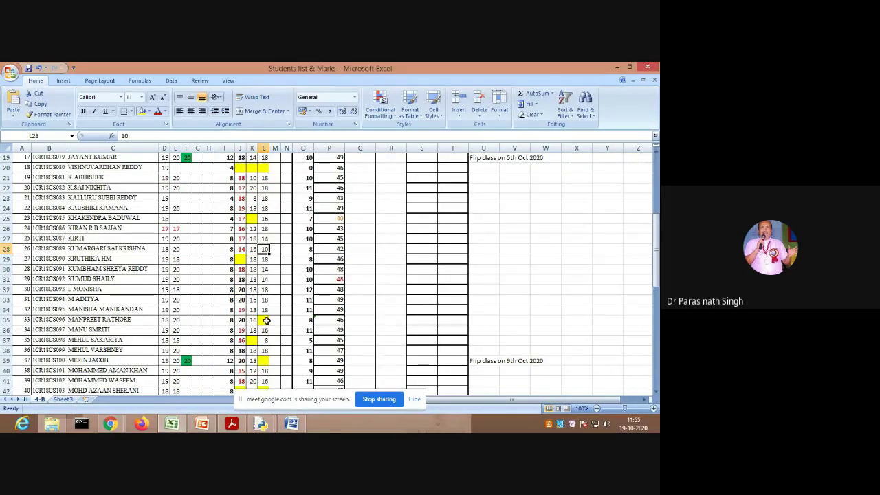
pyautogui.hotkey('alt', 'Tab')
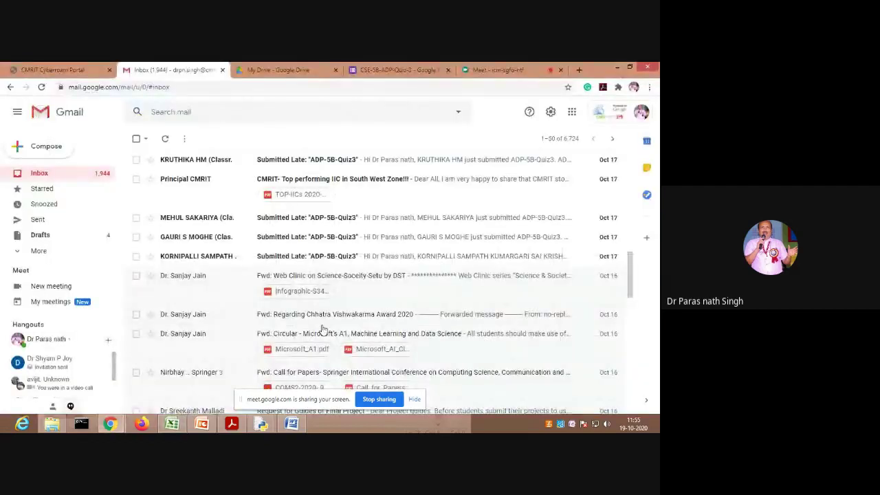
# Compare the late ADP-5B-Quiz3 submission notices in Gmail with the marks list in Excel and look through its rows
pyautogui.hotkey('alt', 'Tab')
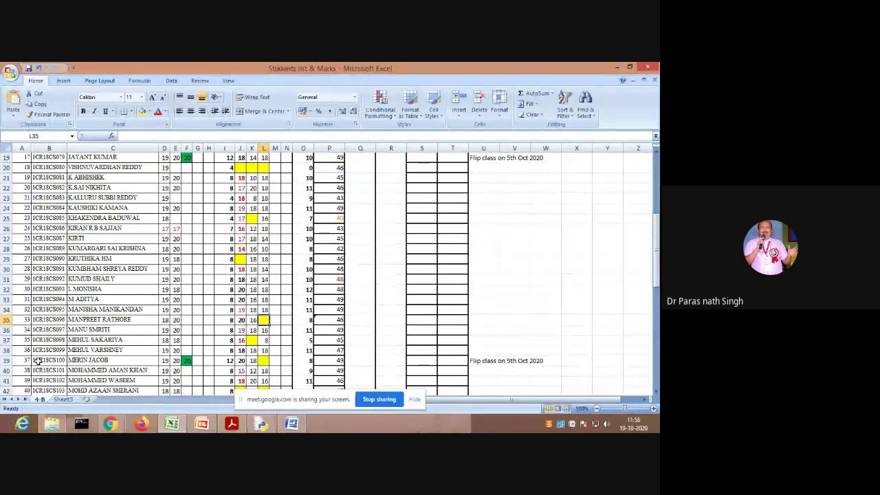
pyautogui.moveTo(110, 424)
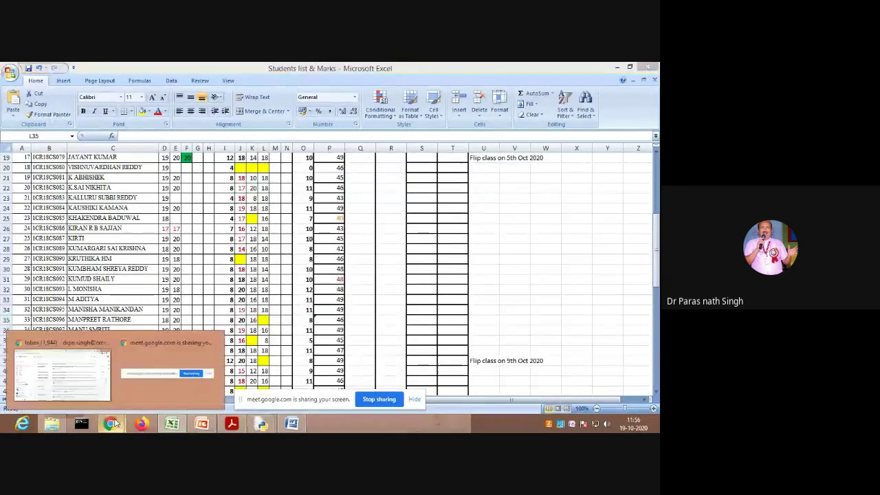
pyautogui.click(52, 370)
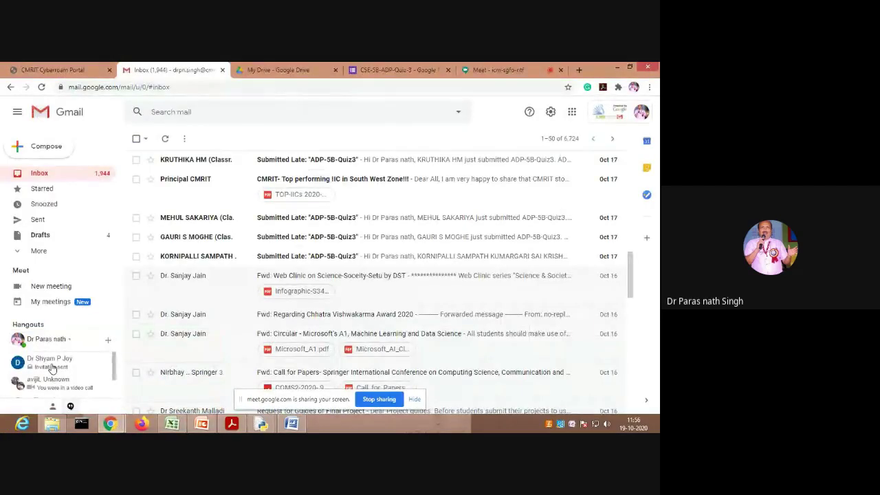
pyautogui.click(172, 423)
pyautogui.scroll(-8, 215, 323)
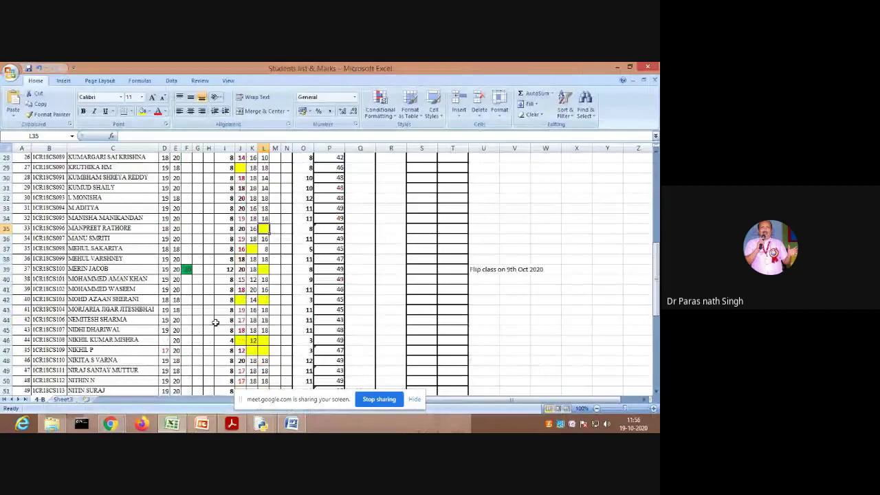
pyautogui.scroll(-1, 215, 323)
pyautogui.scroll(15, 215, 324)
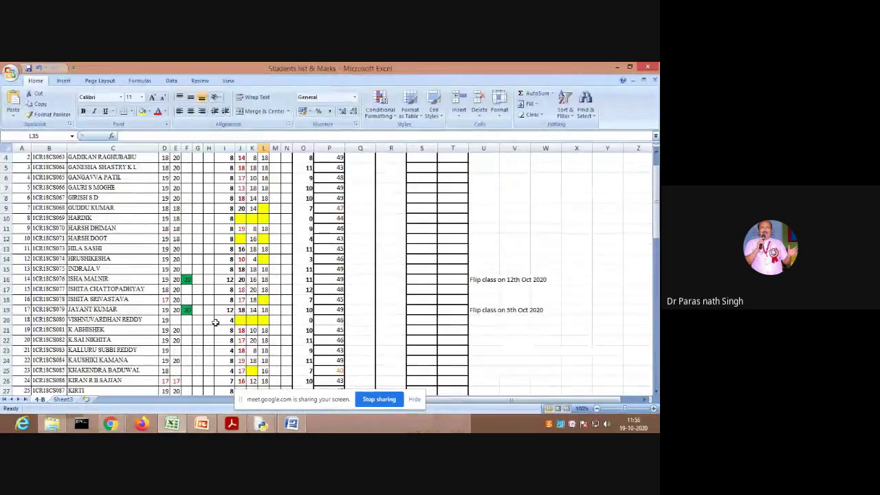
pyautogui.scroll(1, 215, 323)
pyautogui.scroll(-3, 215, 323)
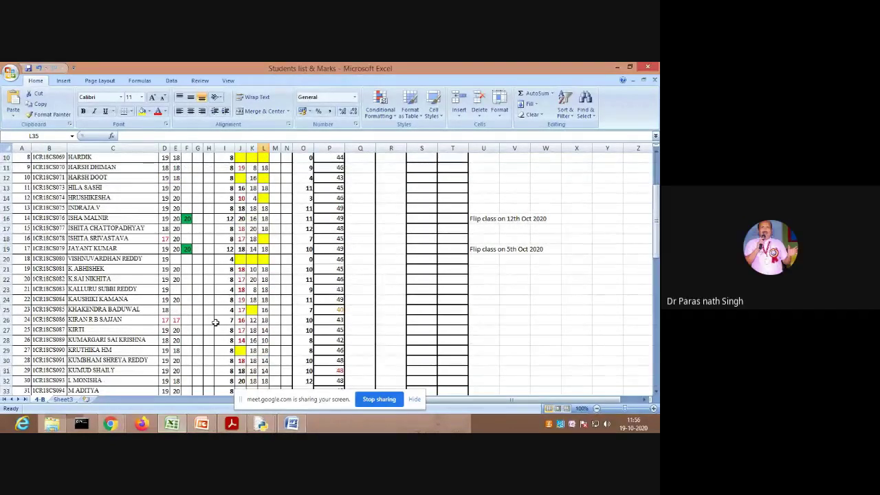
pyautogui.scroll(-1, 131, 294)
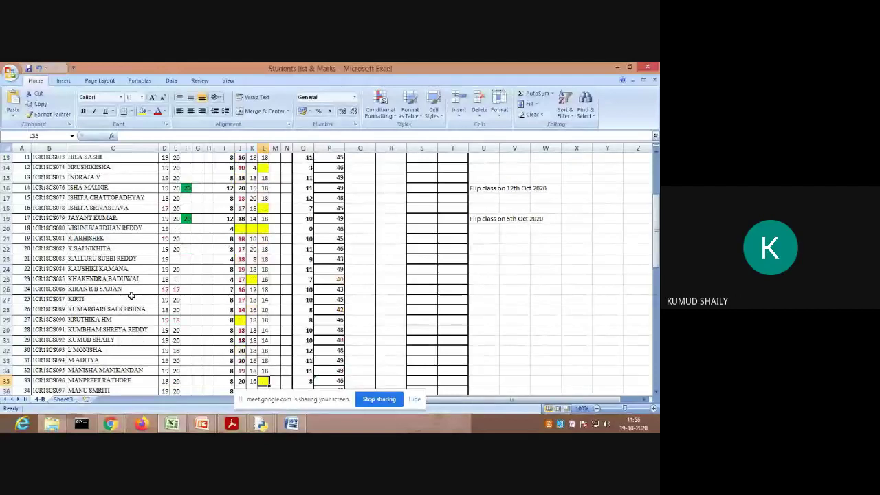
# Inspect the student in row 31 of the marks list, including the assignment total in I31 and quiz total in O31
pyautogui.click(142, 341)
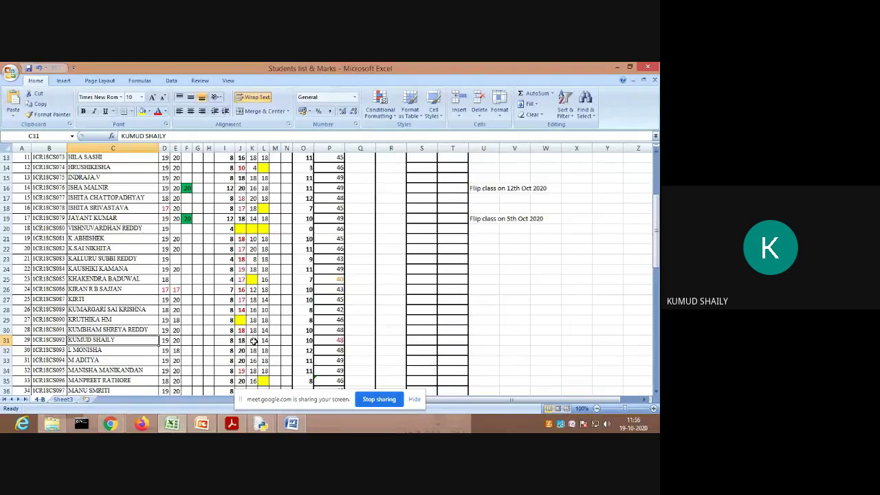
pyautogui.click(229, 339)
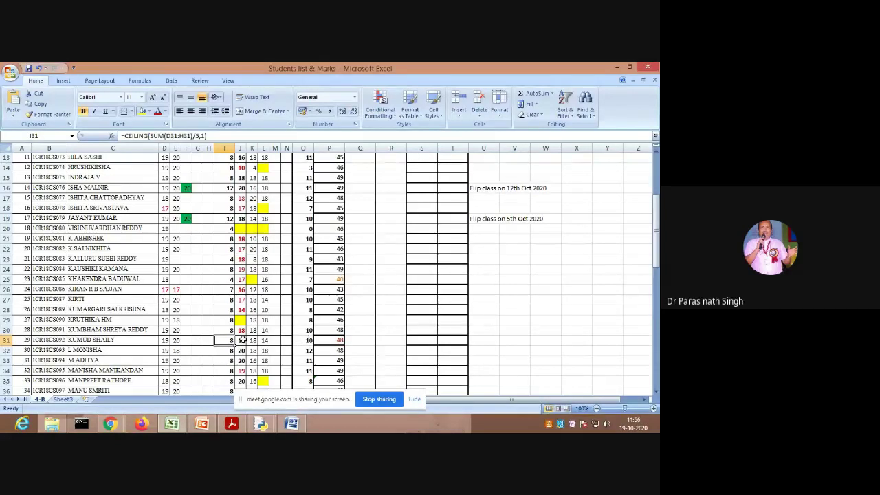
pyautogui.click(307, 342)
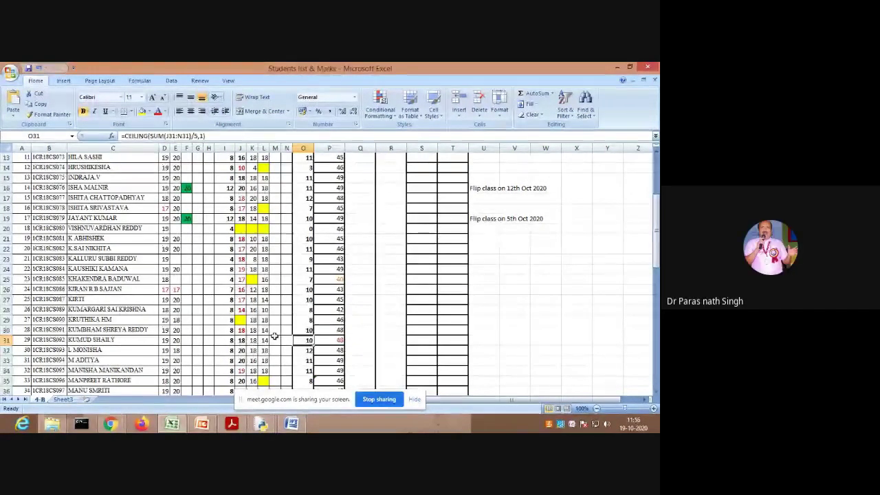
# Enter the note "Flip class on 19-10-2020" in cell U31 of the student's row
pyautogui.click(491, 339)
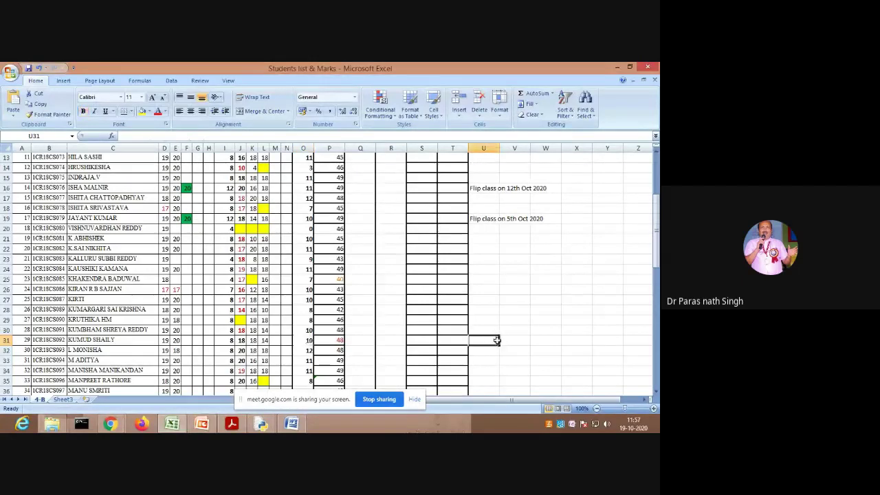
pyautogui.write('Flip')
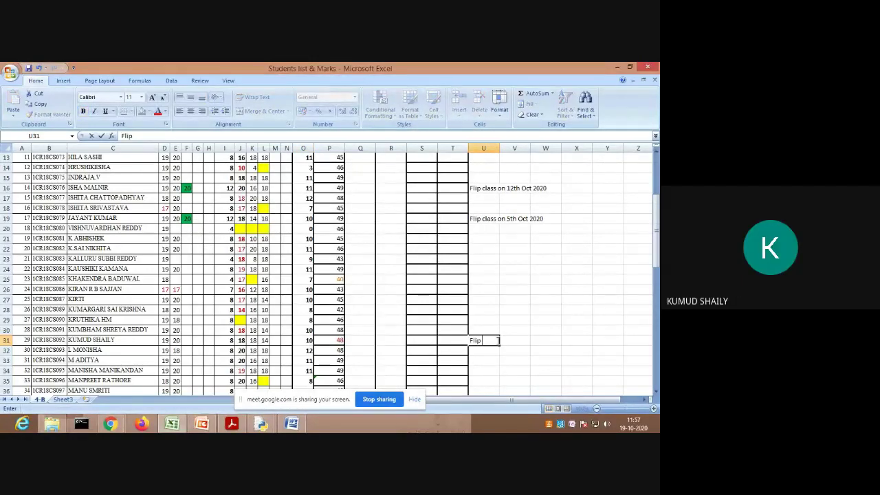
pyautogui.write(' class')
pyautogui.press('BackSpace')
pyautogui.press('BackSpace')
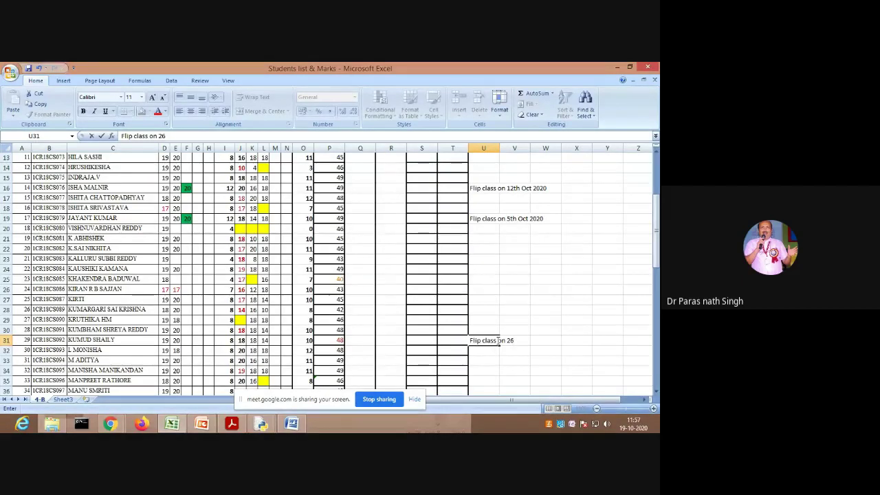
pyautogui.press('BackSpace')
pyautogui.press('BackSpace')
pyautogui.write('19-10-2020')
pyautogui.hotkey('ctrl', 'Return')
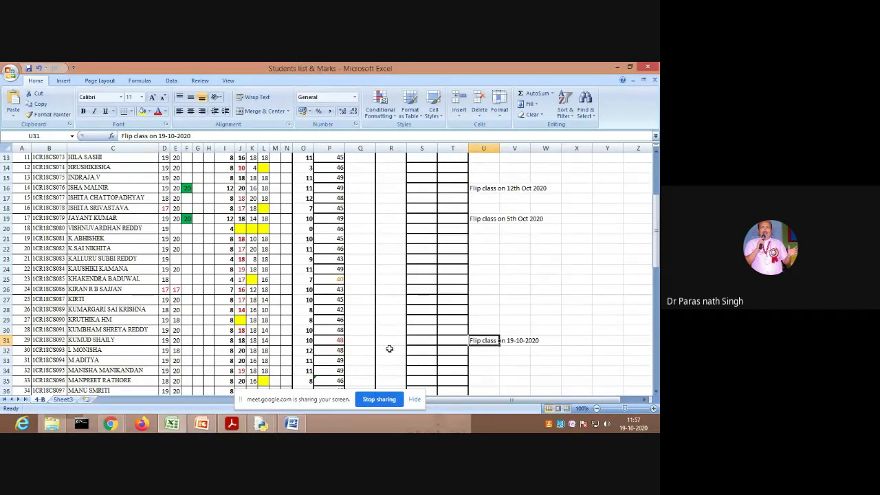
# Switch to the Lecture-25-ADP-19-10-2020 presentation in PowerPoint and view the "Extra discussion on Class & Object" slide
pyautogui.moveTo(217, 425)
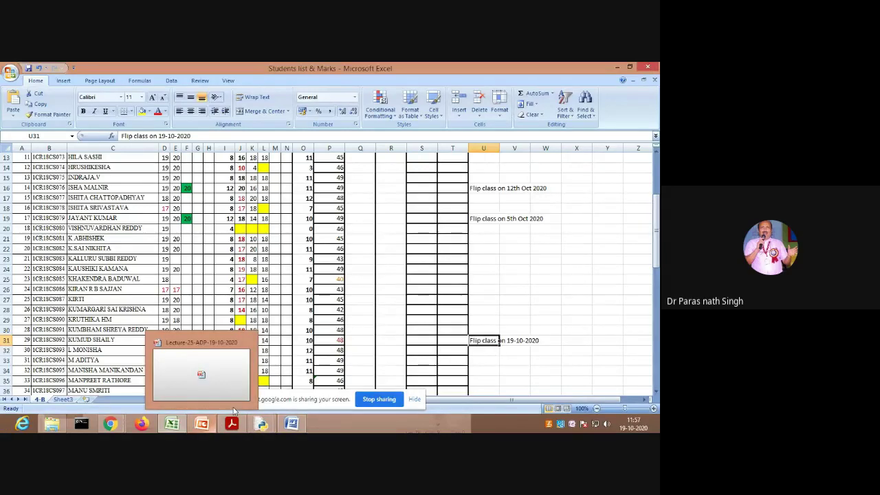
pyautogui.click(202, 424)
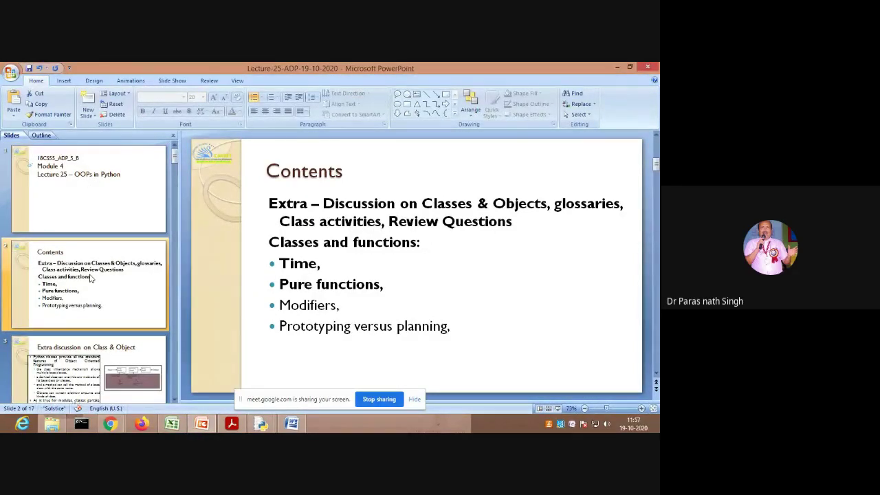
pyautogui.scroll(-3, 90, 277)
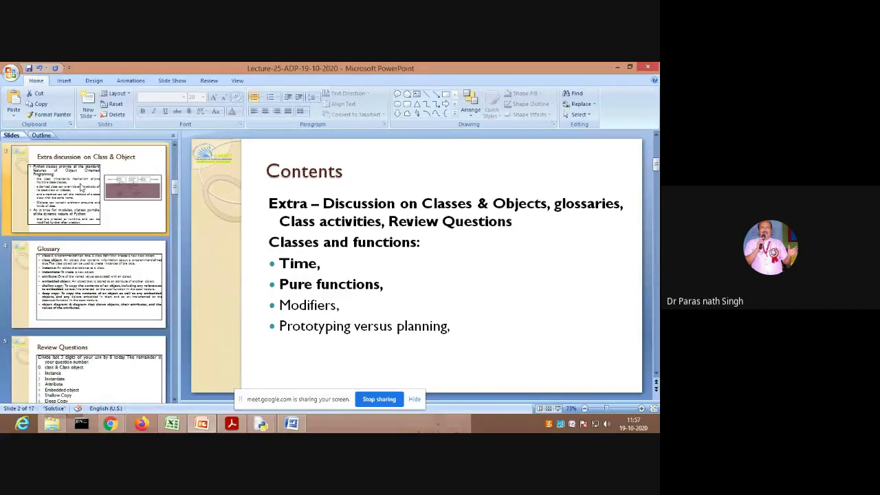
pyautogui.click(81, 187)
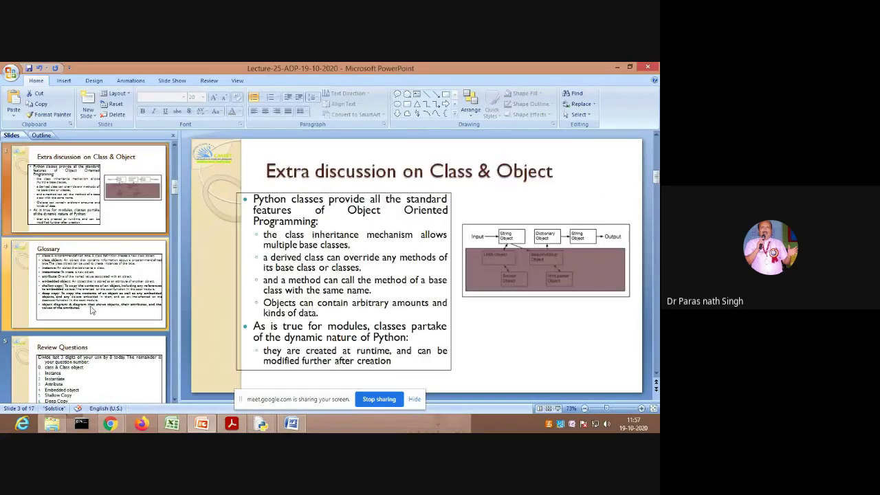
pyautogui.scroll(3, 91, 310)
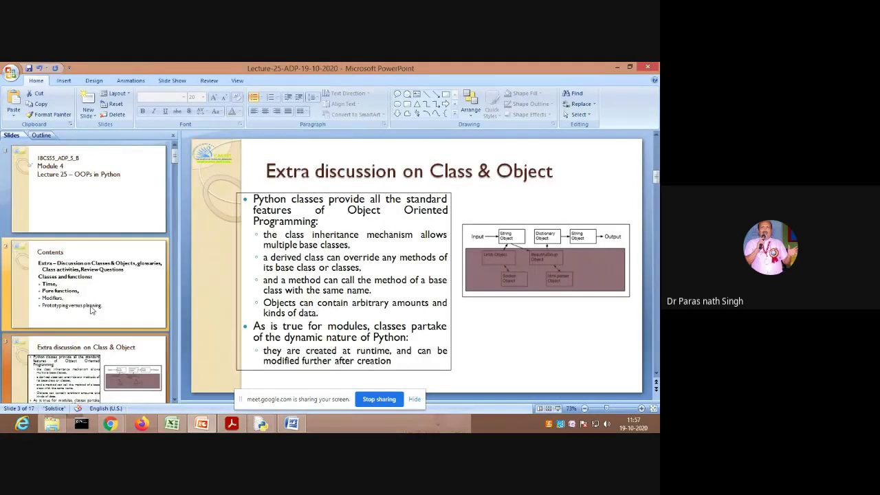
pyautogui.scroll(-3, 91, 310)
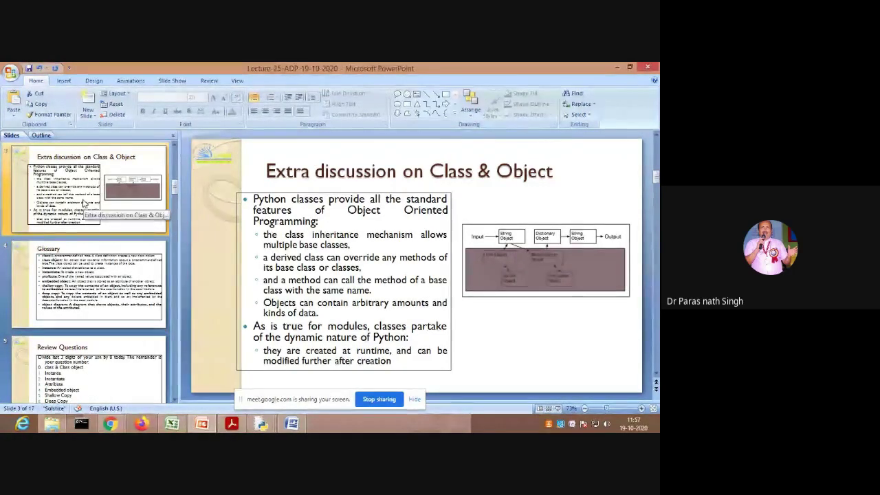
pyautogui.scroll(3, 71, 216)
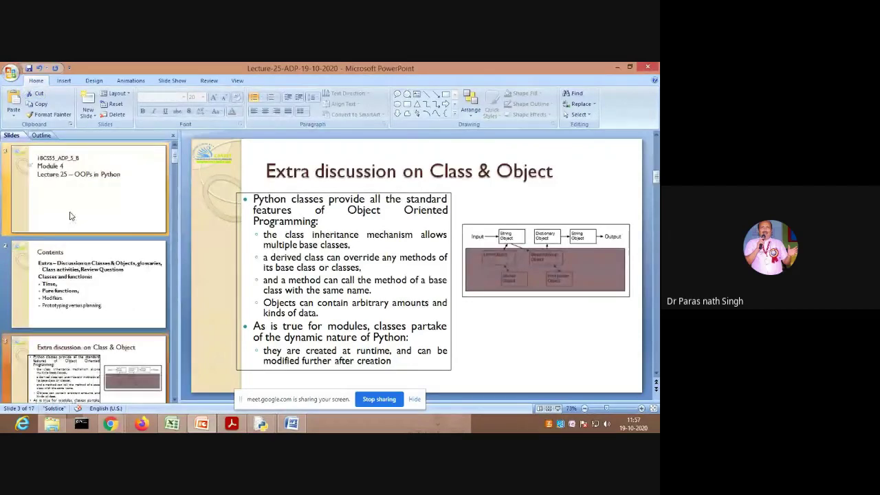
# Open the Lecture-24-ADP-16-10-2020 presentation from the 5B-ADP-2020 folder on Local Disk (E:)
pyautogui.click(8, 73)
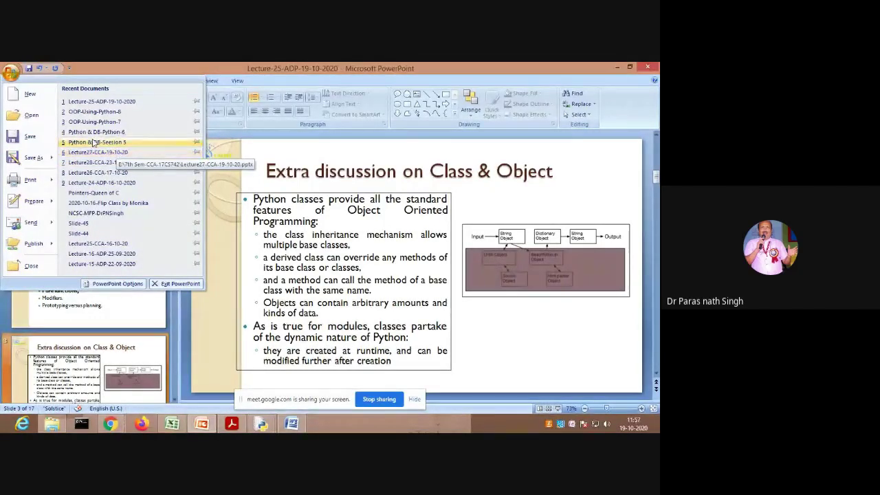
pyautogui.click(38, 123)
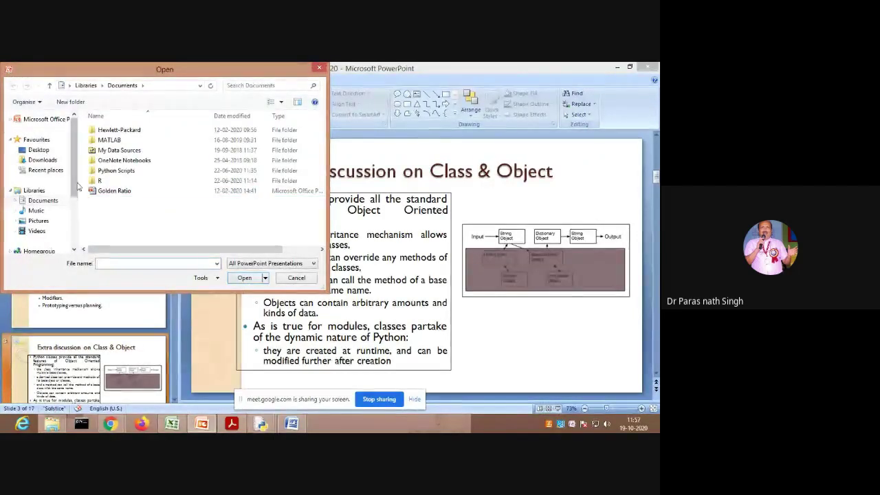
pyautogui.scroll(-3, 72, 227)
pyautogui.click(53, 218)
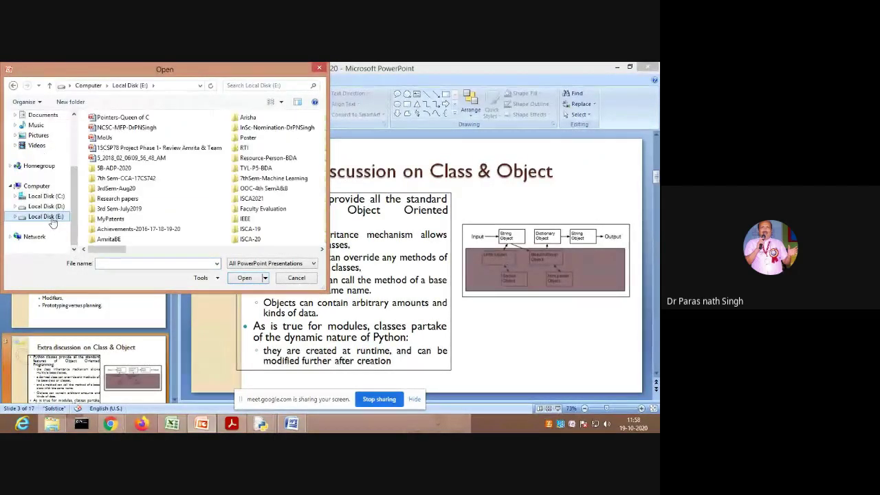
pyautogui.doubleClick(92, 170)
pyautogui.scroll(-5, 93, 170)
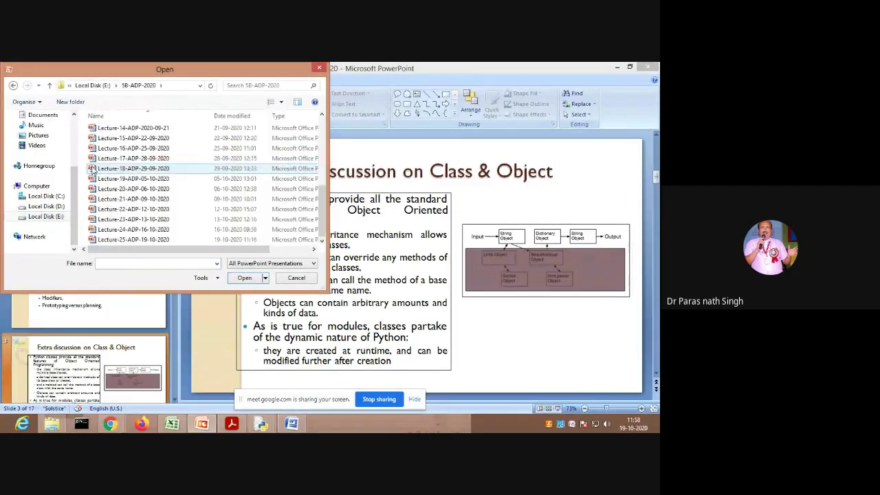
pyautogui.doubleClick(93, 234)
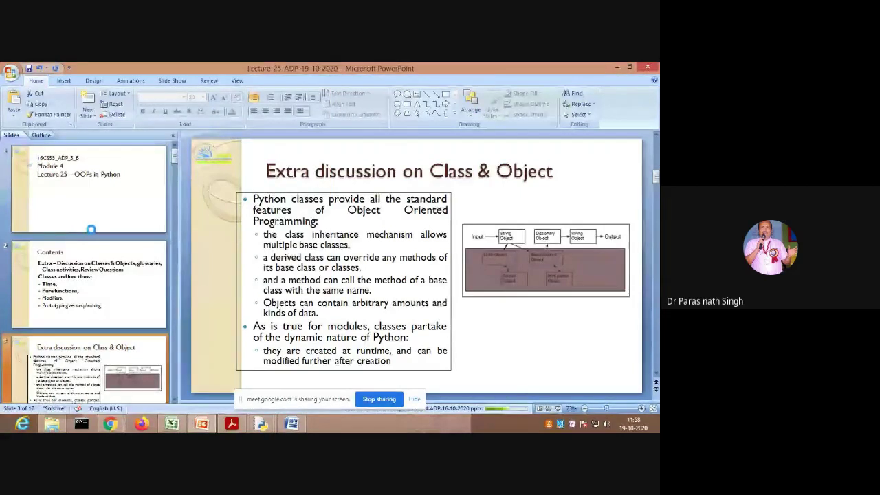
# Look through the Lecture-24 slides from Contents to Debugging, then close that presentation
pyautogui.scroll(-1, 93, 235)
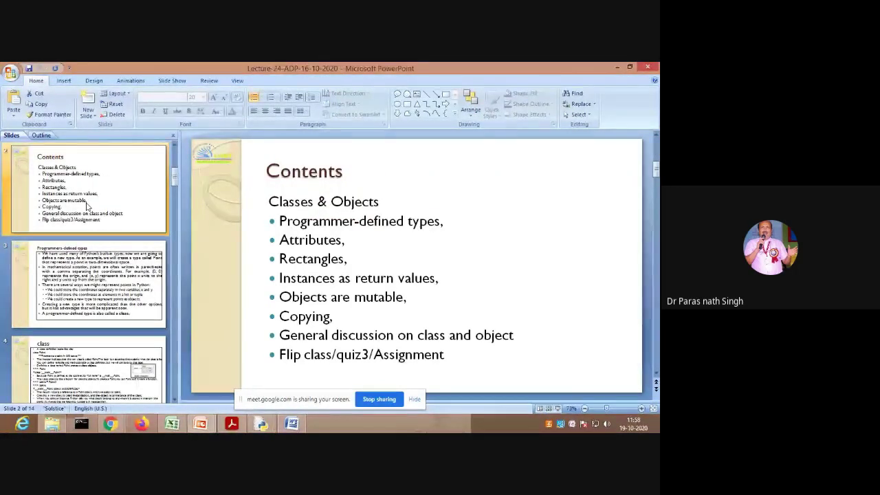
pyautogui.press('Down')
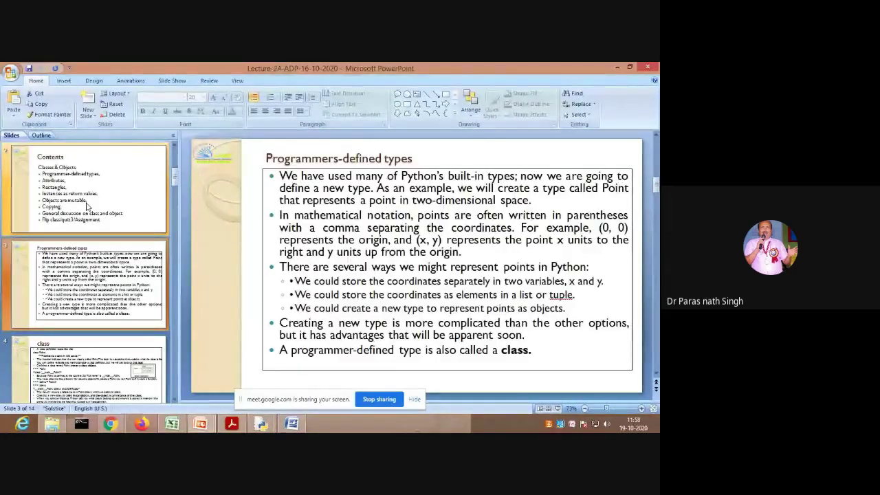
pyautogui.press('Down')
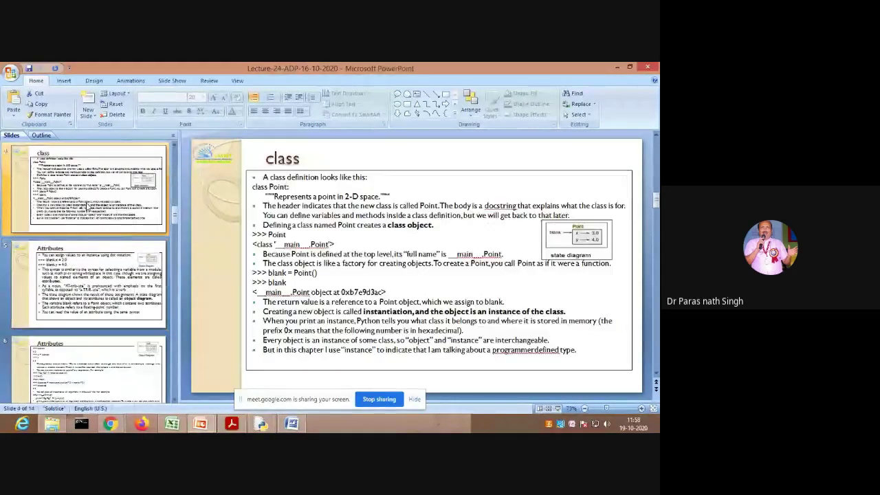
pyautogui.press('Down')
pyautogui.press('Down')
pyautogui.press('Down')
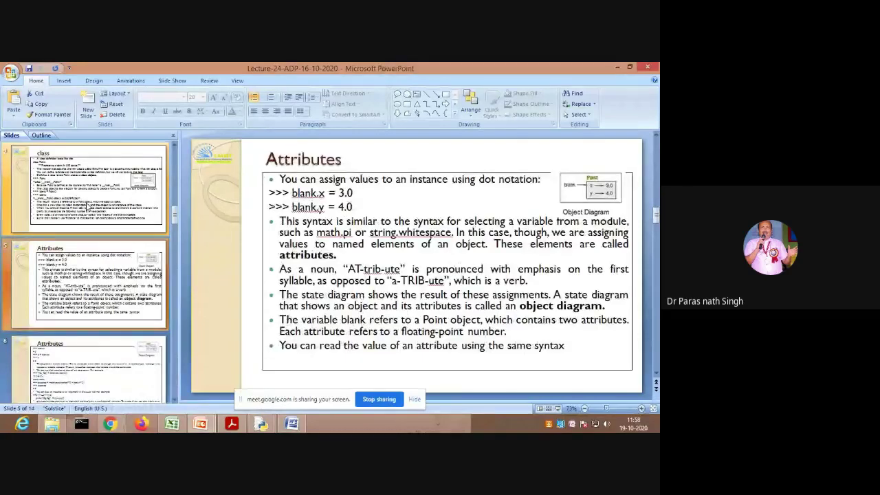
pyautogui.press('Down')
pyautogui.press('Down')
pyautogui.press('Down')
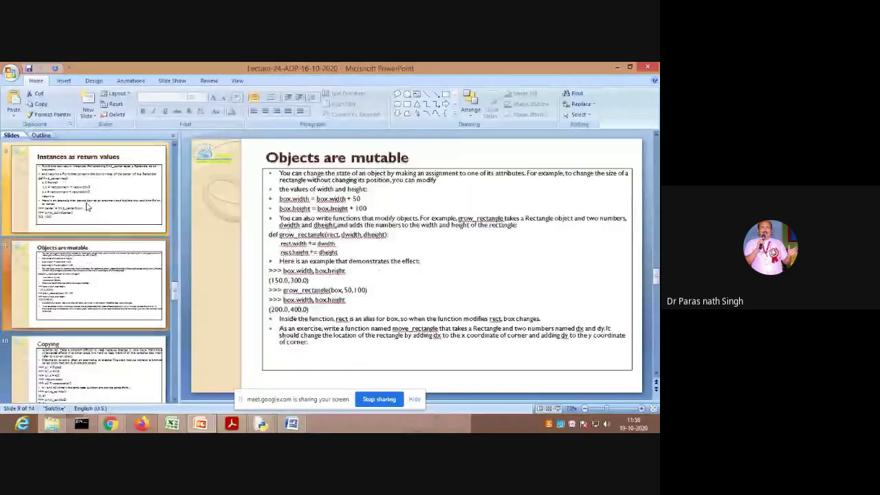
pyautogui.press('Down')
pyautogui.press('Down')
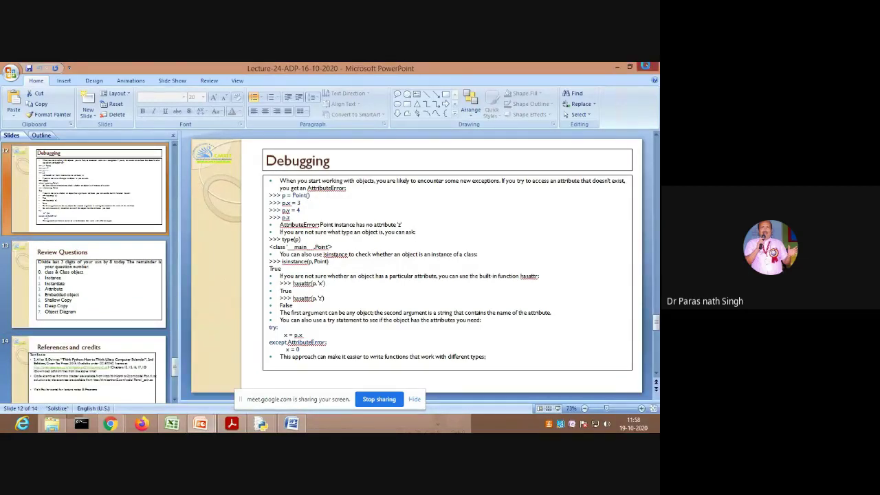
pyautogui.click(648, 67)
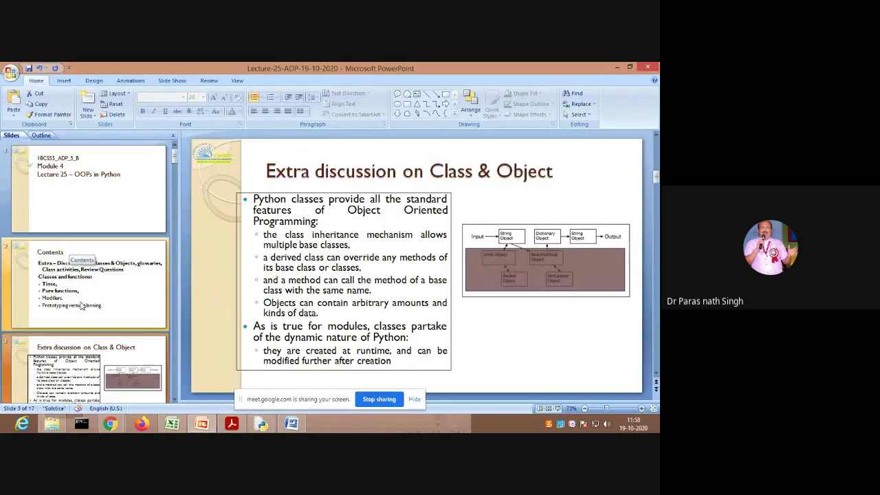
# View the Review Questions and Time slides of the Lecture-25 presentation
pyautogui.scroll(-3, 81, 305)
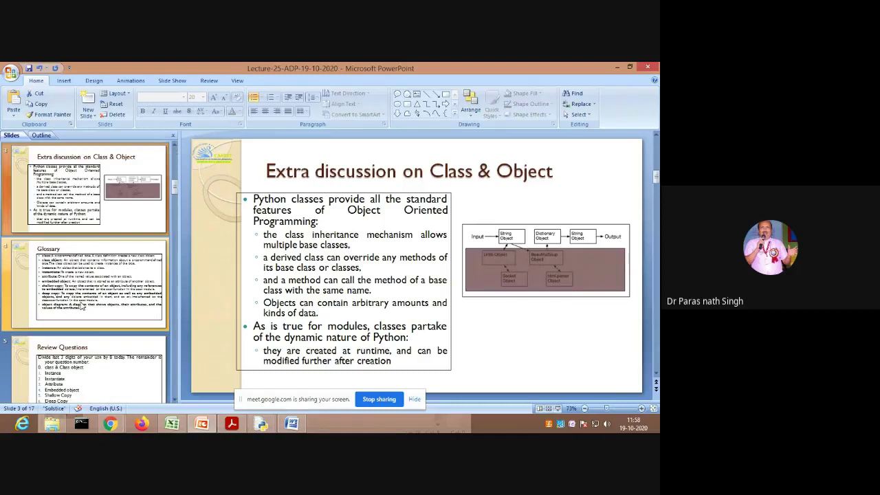
pyautogui.click(110, 373)
pyautogui.scroll(-4, 110, 373)
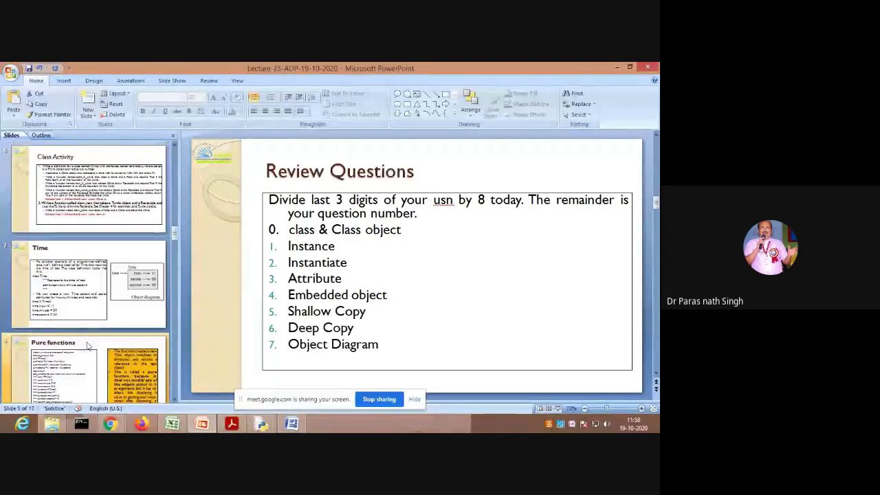
pyautogui.click(90, 269)
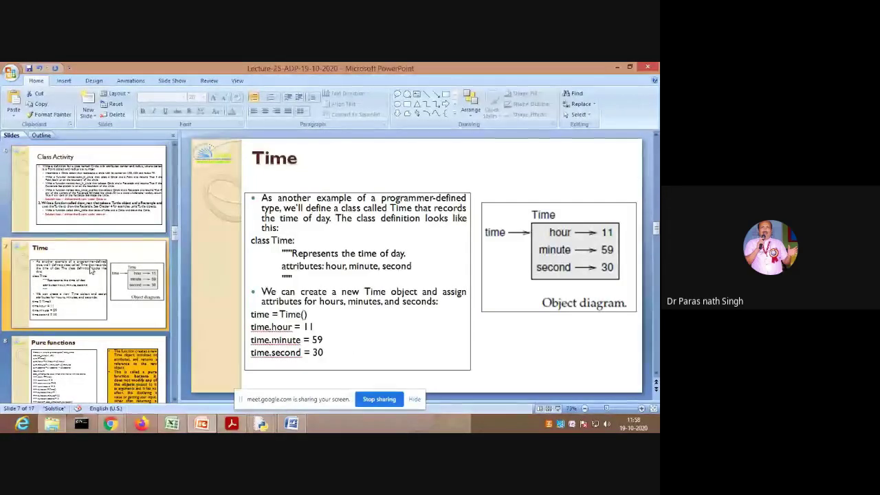
# Start the Lecture-25 slide show from slide 3, "Extra discussion on Class & Object"
pyautogui.scroll(5, 91, 270)
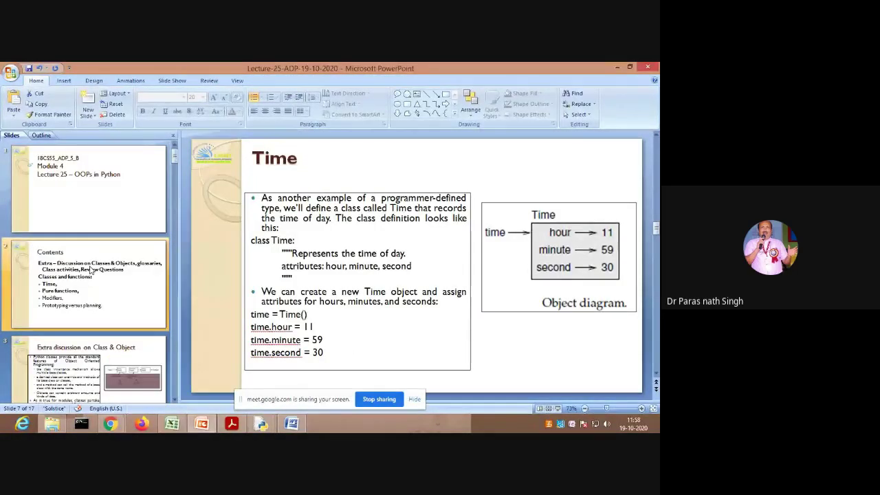
pyautogui.scroll(-2, 90, 270)
pyautogui.scroll(1, 90, 269)
pyautogui.click(67, 260)
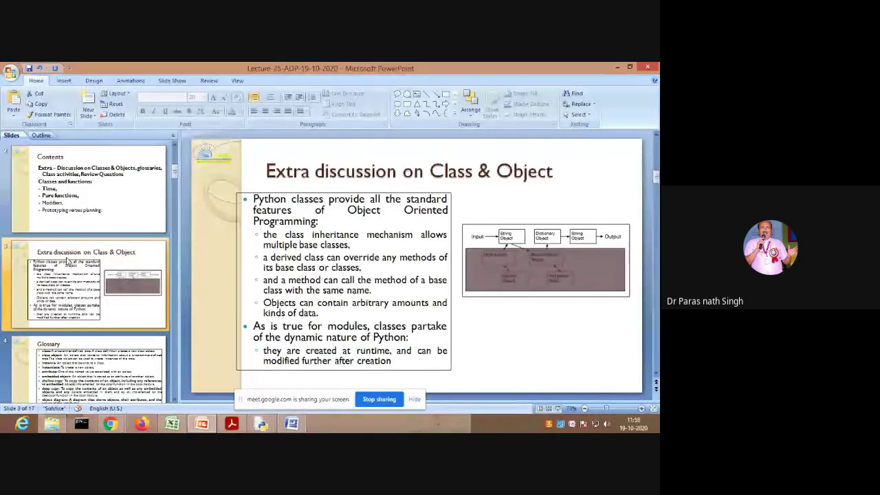
pyautogui.hotkey('shift', 'F5')
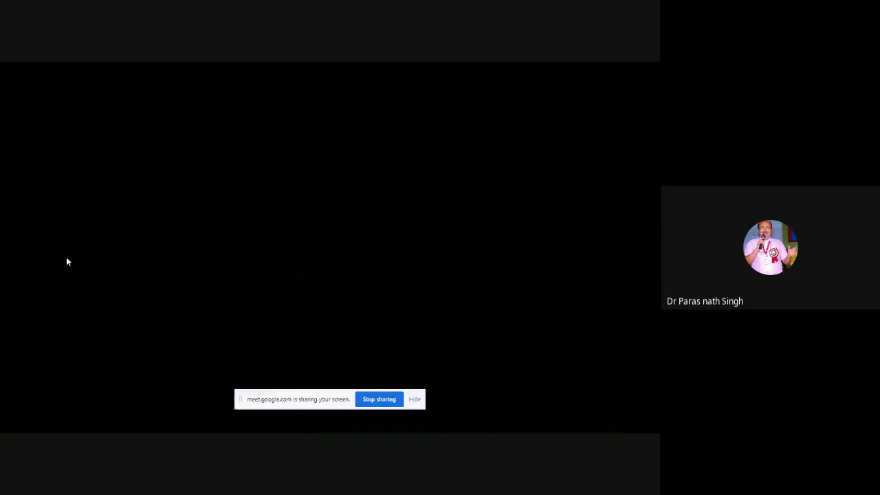